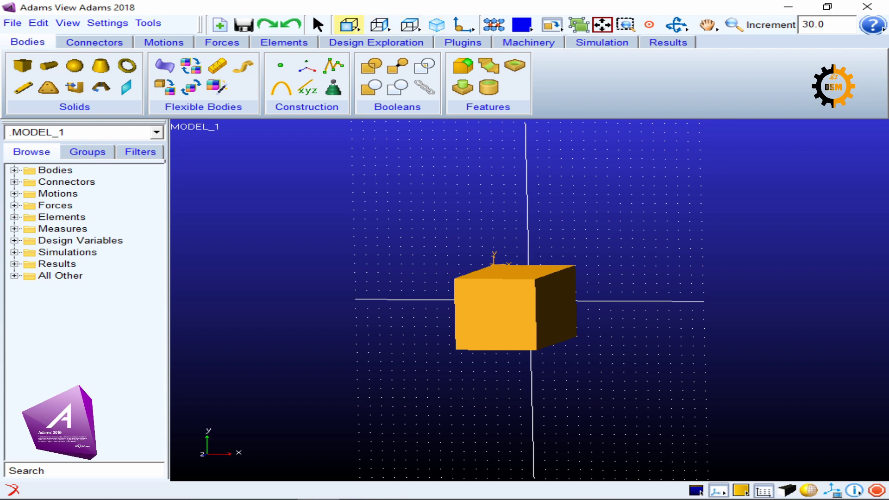
Switch the box's view orientation back and forth between Front and Back
click(349, 24)
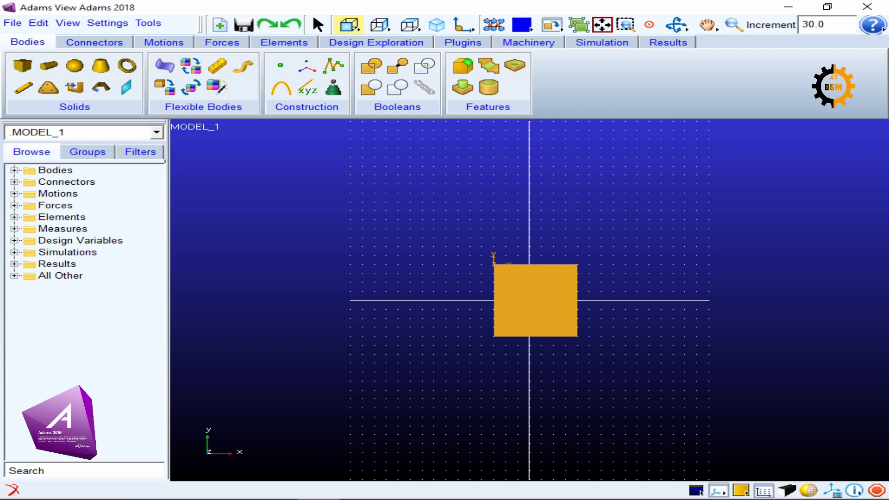
right_click(350, 25)
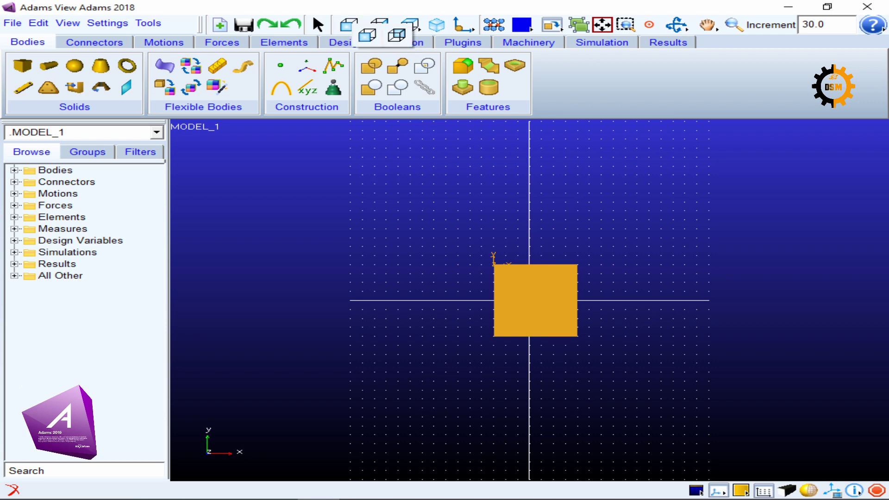
click(397, 35)
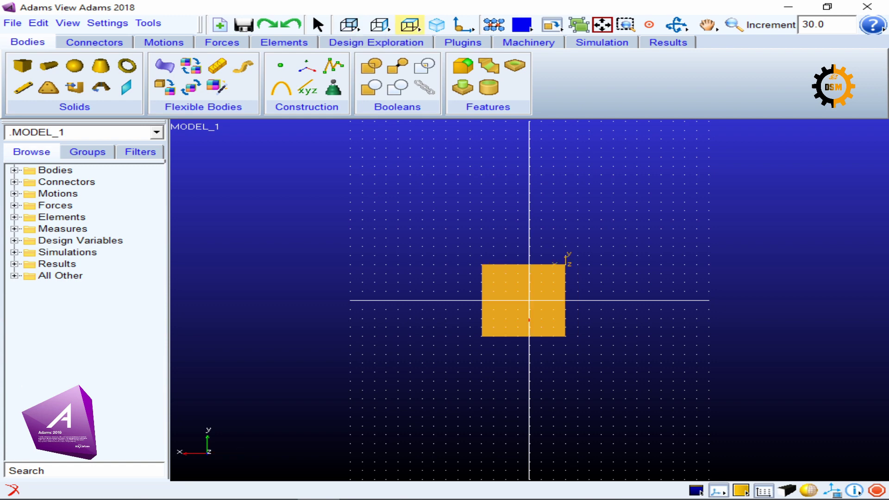
right_click(350, 24)
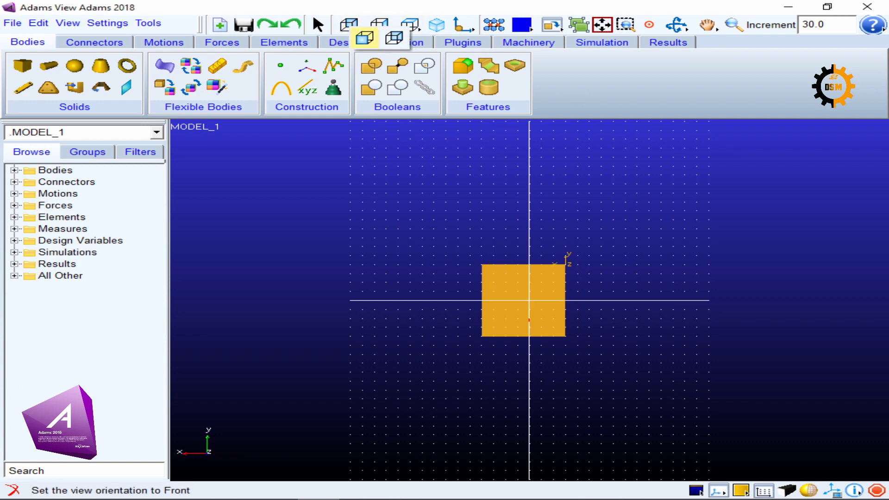
click(366, 35)
right_click(350, 25)
click(397, 34)
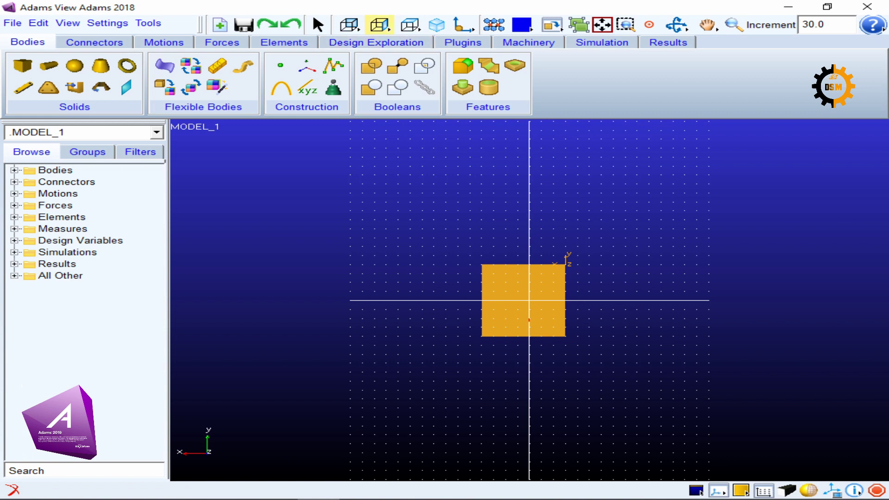
View the box from its right side and from its left side
right_click(380, 24)
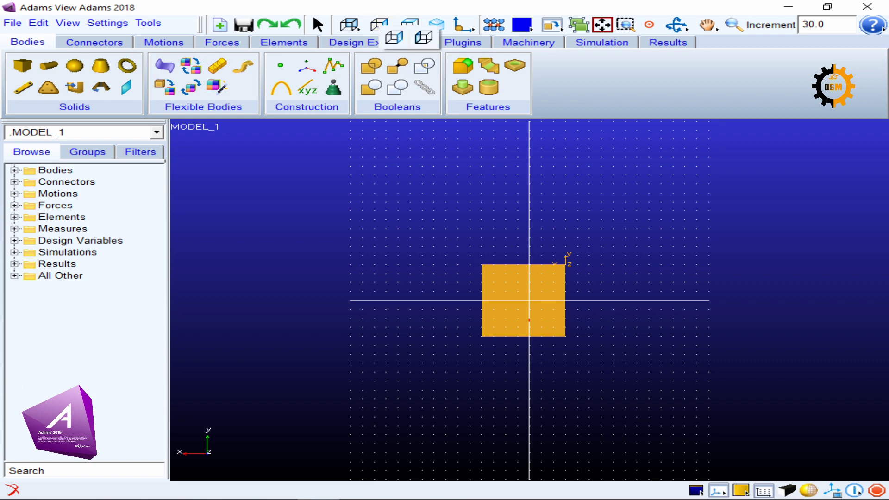
click(394, 37)
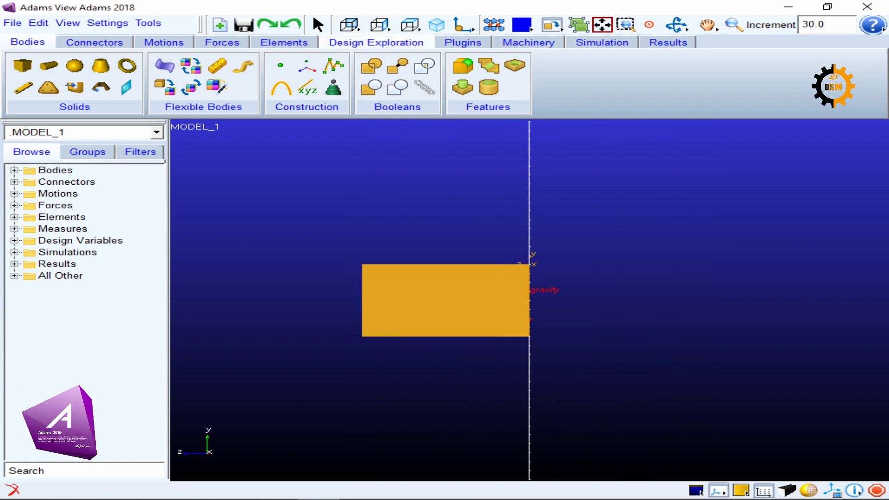
right_click(380, 24)
click(423, 37)
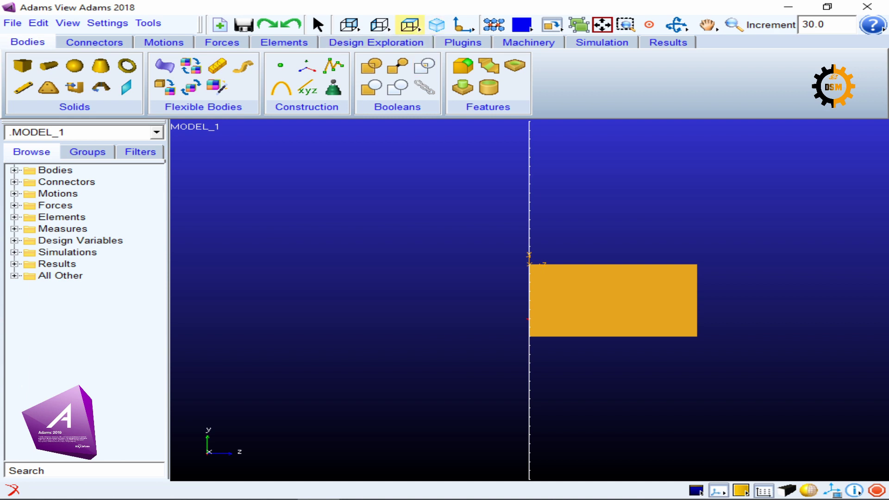
View the box from the top and from the bottom
right_click(411, 25)
click(430, 37)
right_click(412, 25)
click(461, 37)
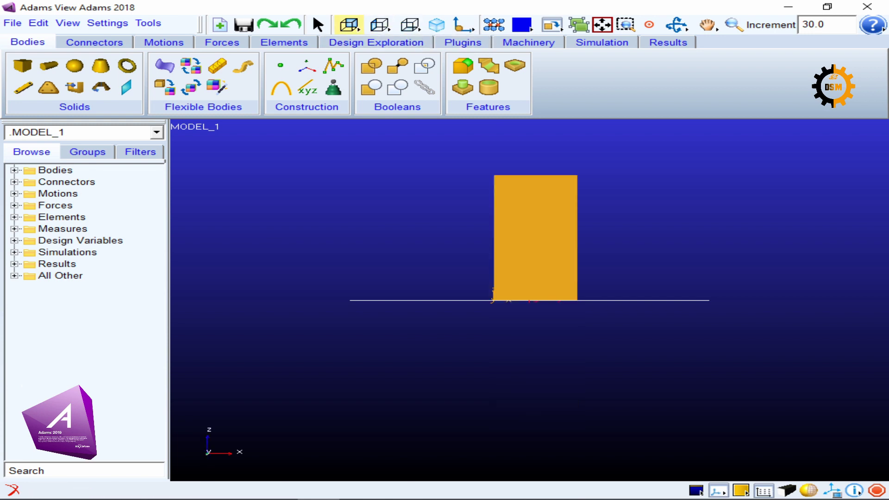
Cycle the box through the Front, Right, Top, Bottom and Isometric view orientations
right_click(349, 24)
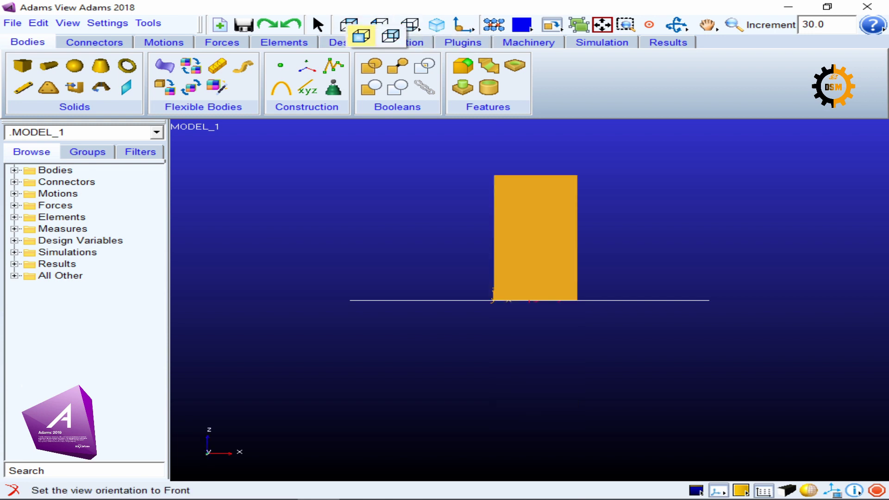
click(362, 36)
right_click(380, 25)
click(390, 37)
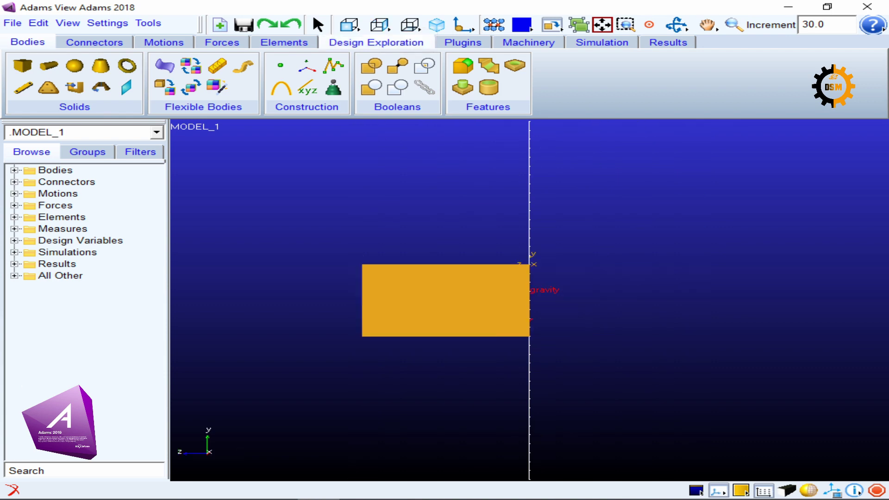
right_click(416, 15)
right_click(415, 22)
click(427, 34)
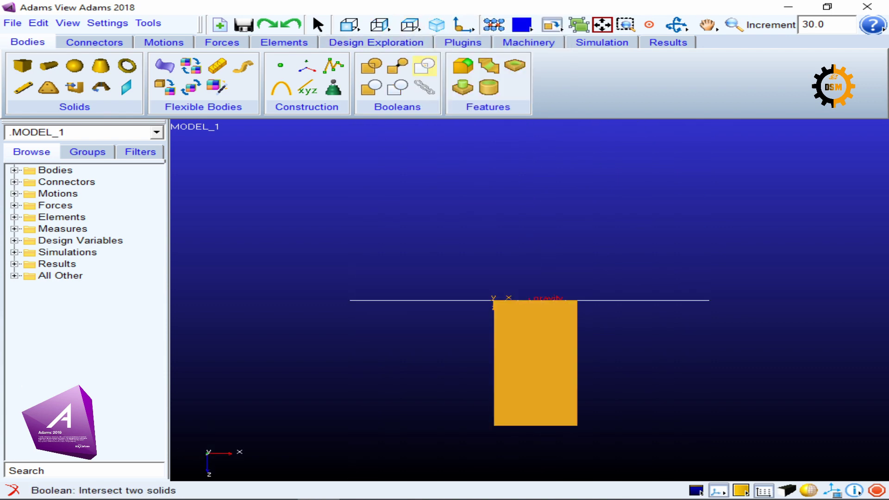
right_click(410, 24)
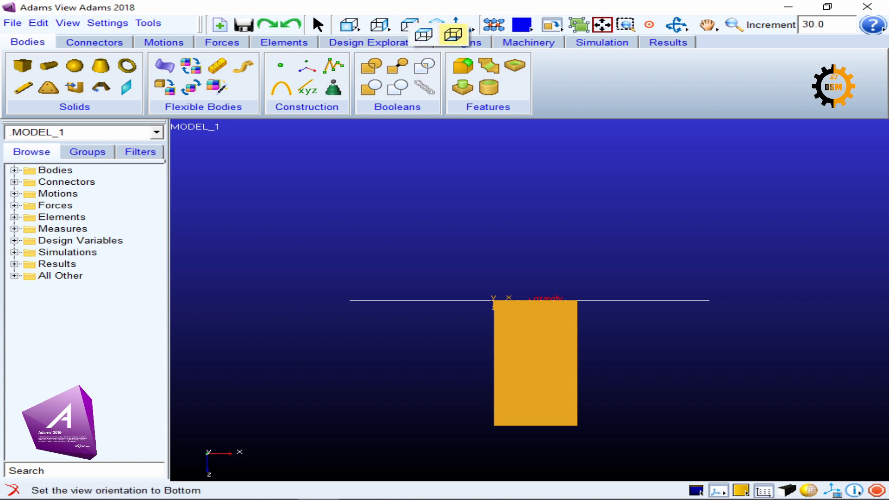
click(453, 34)
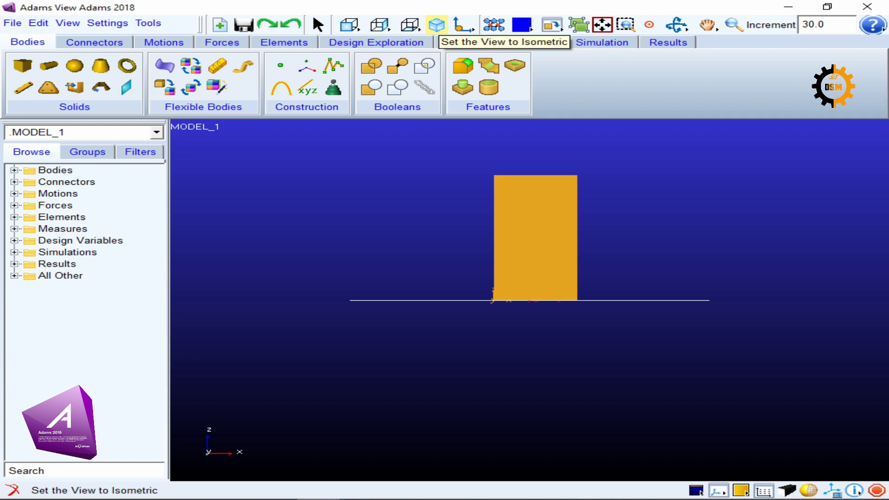
click(437, 24)
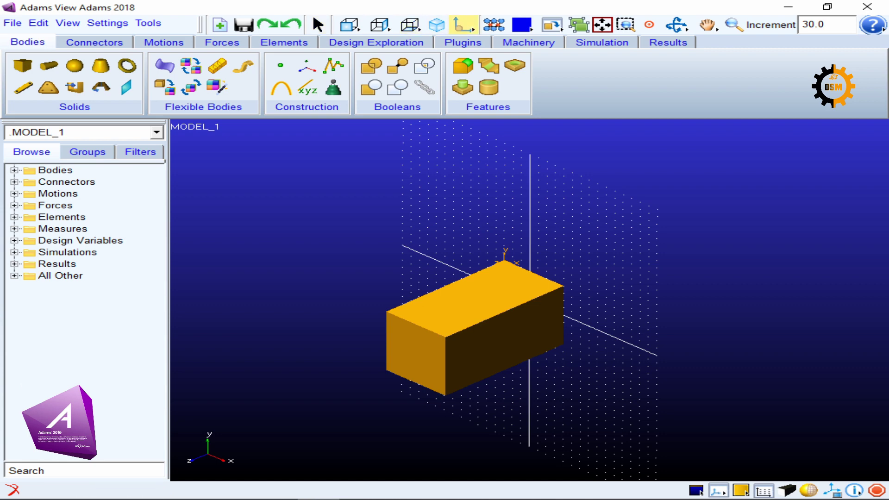
Align the view plane with the XY plane of the box and check the three-point view plane option
click(462, 25)
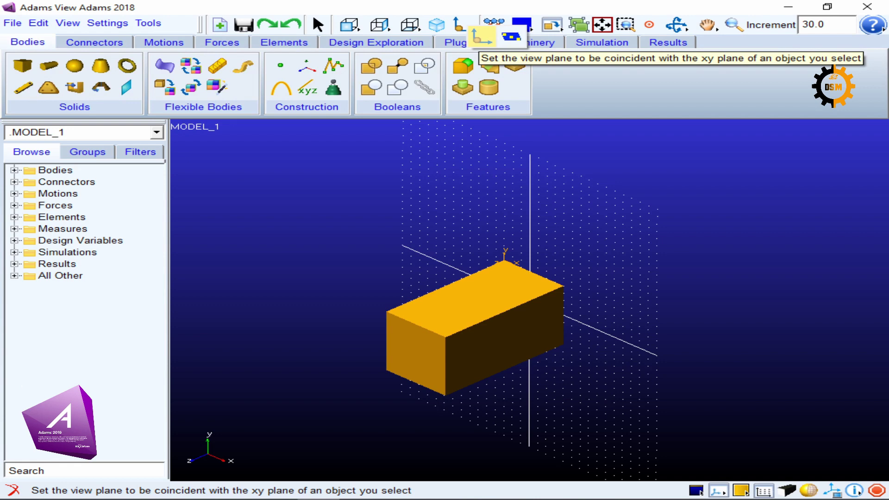
click(482, 37)
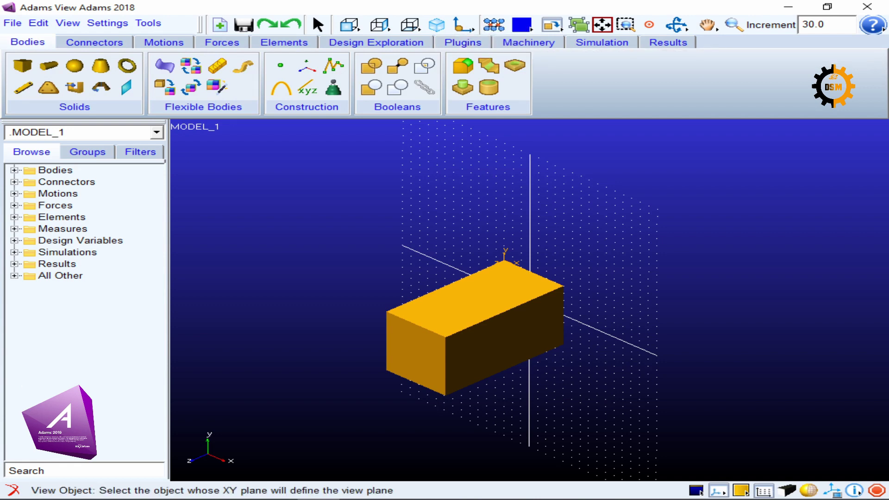
click(514, 278)
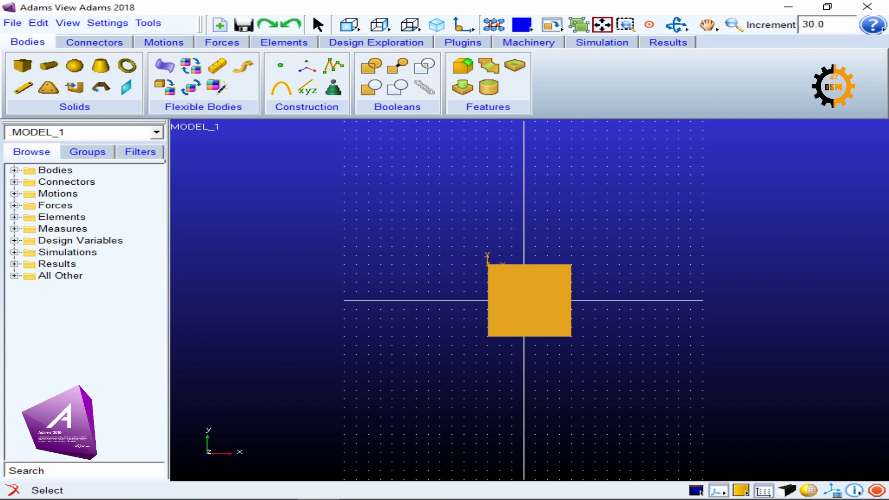
click(463, 25)
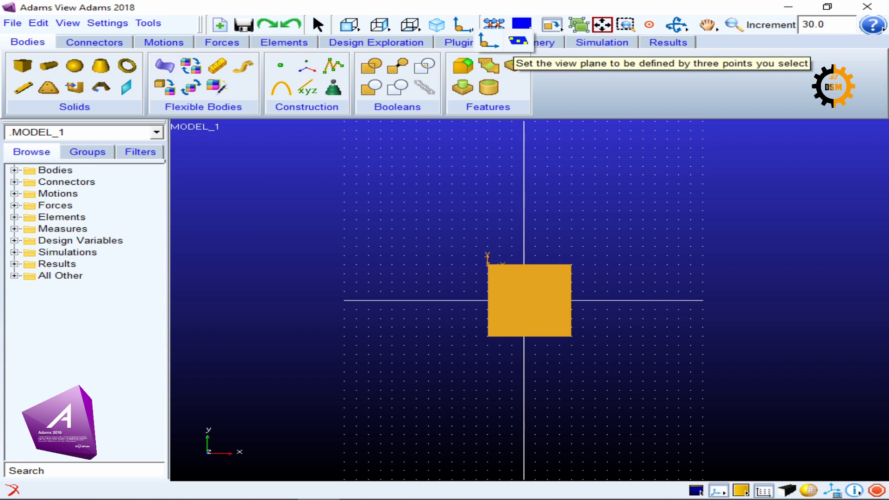
key(Escape)
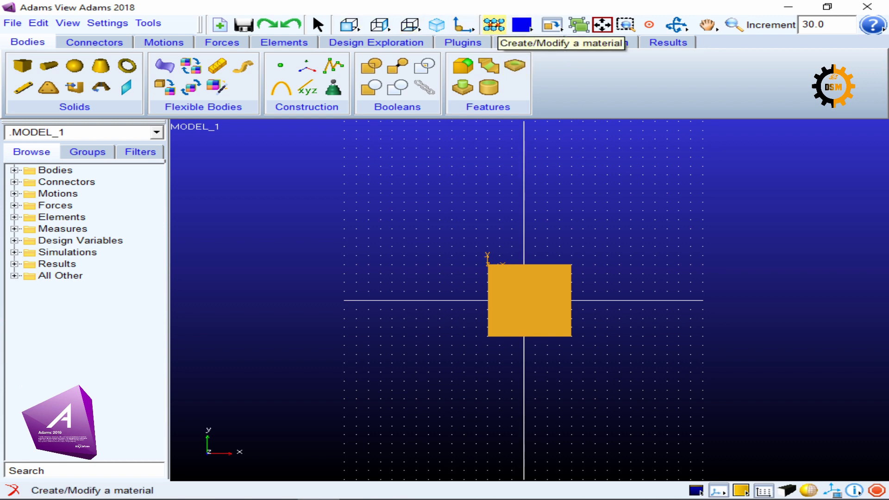
Select the box and open the material creation form to examine its material type options
click(527, 299)
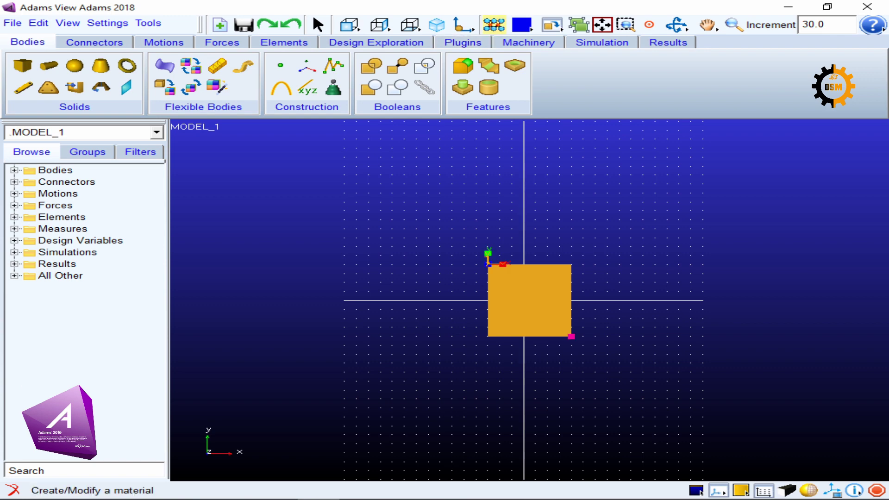
click(495, 25)
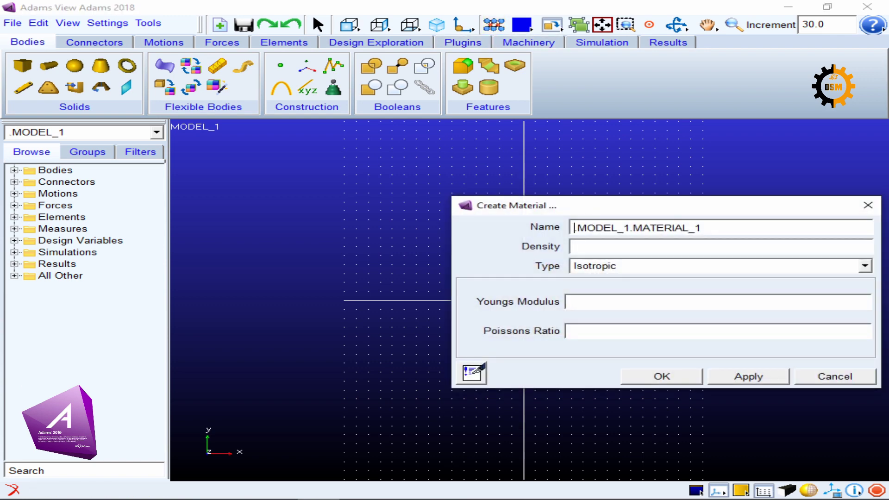
click(865, 266)
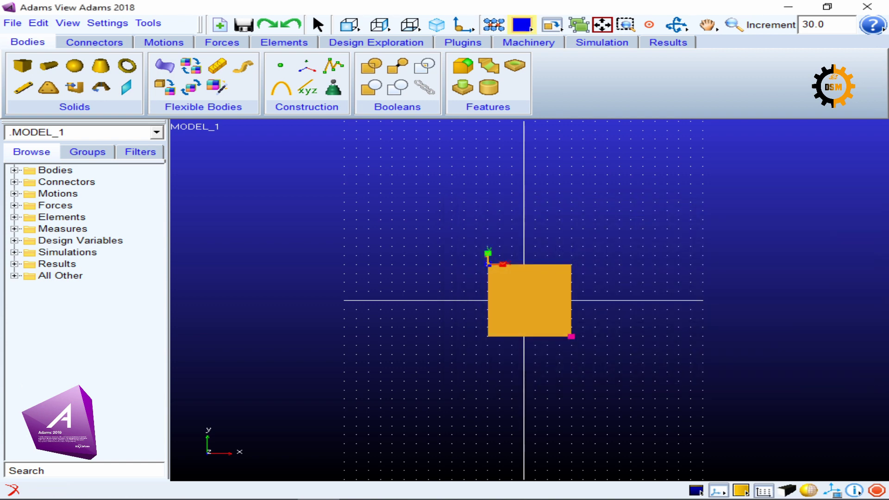
Set the selected box's entity color to blue
click(523, 25)
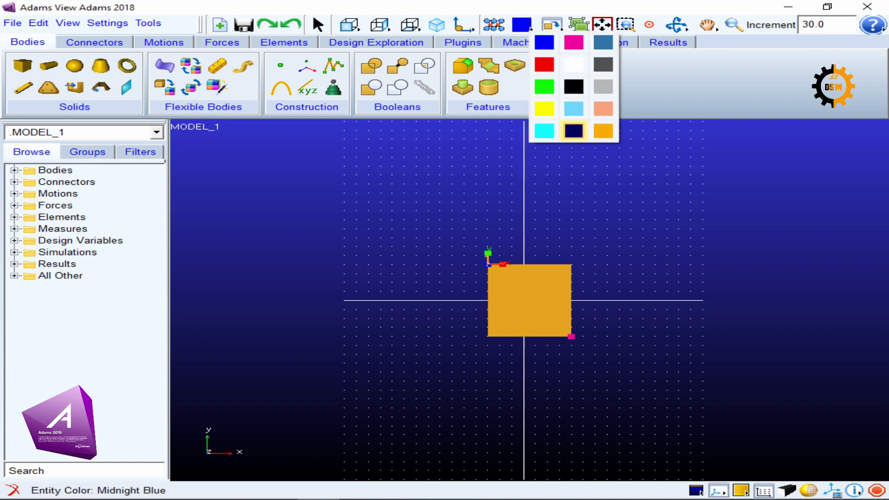
click(463, 195)
click(529, 300)
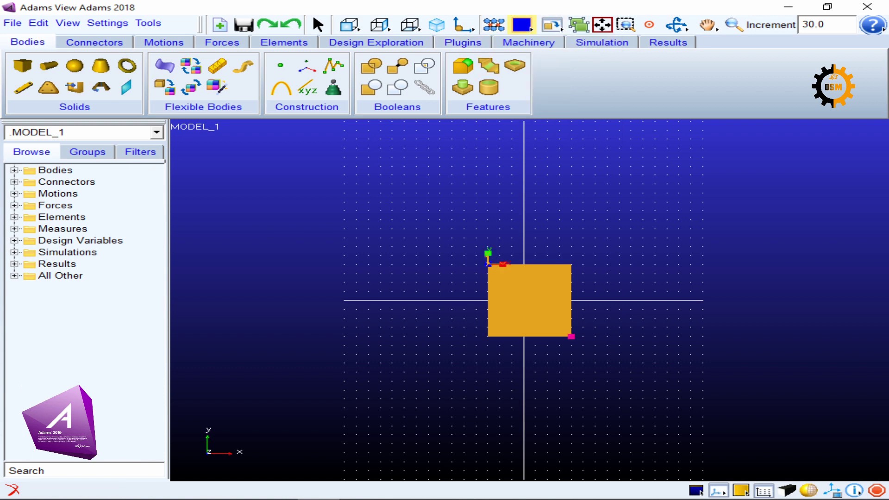
click(522, 24)
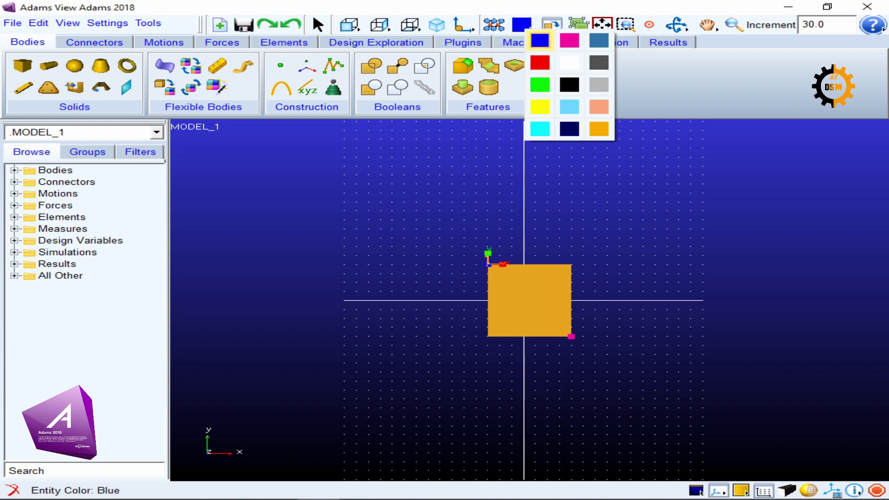
click(539, 38)
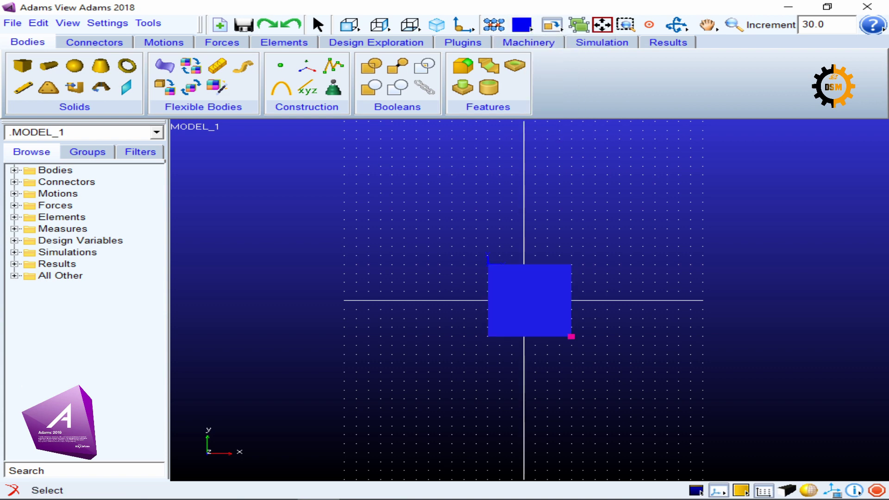
Change the selected box's entity color to green
click(522, 24)
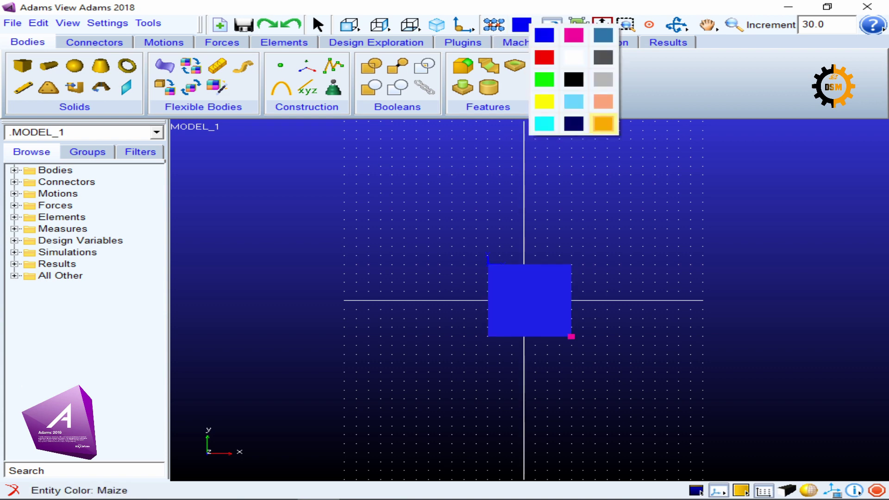
click(544, 80)
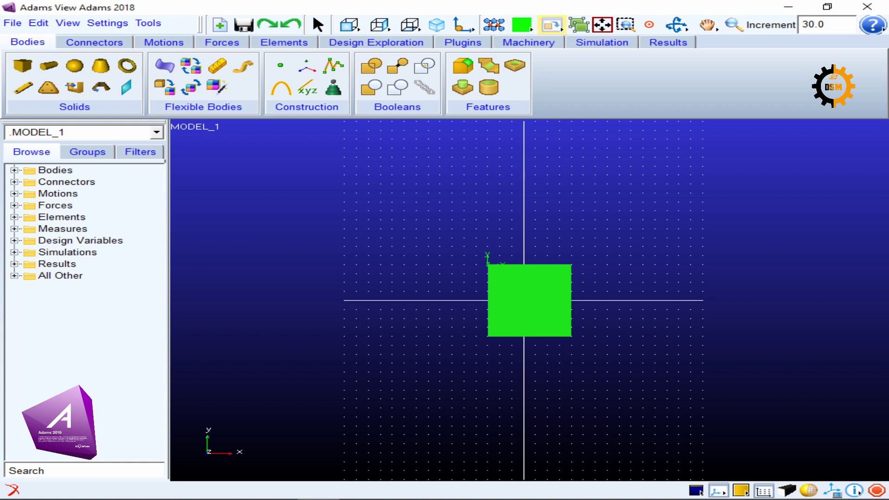
right_click(551, 25)
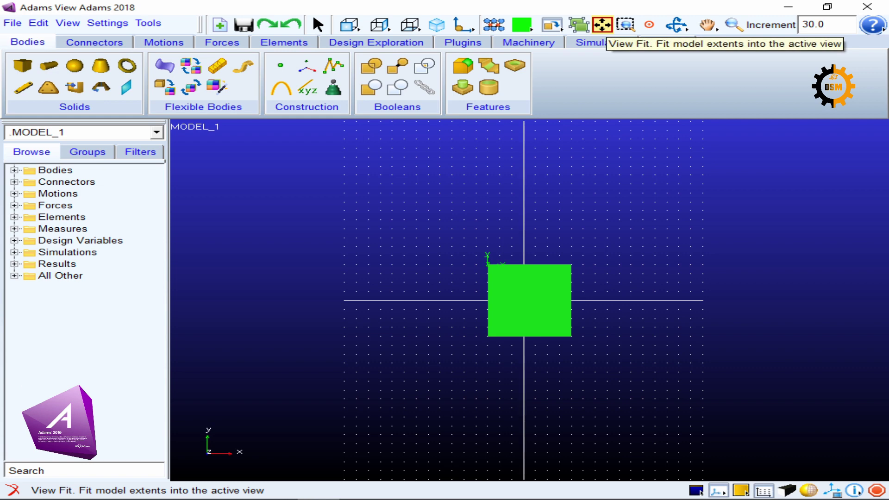
Fit the model extents into the active view and zoom in on the box's upper-right corner area
click(602, 24)
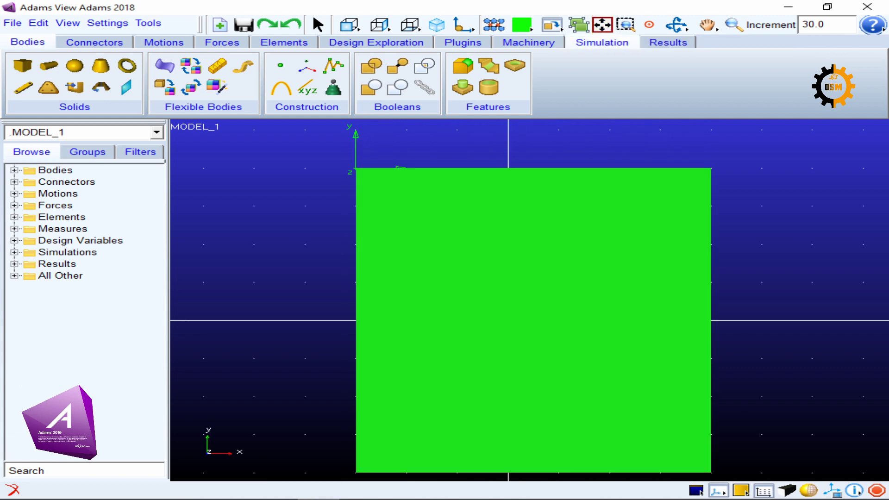
click(626, 24)
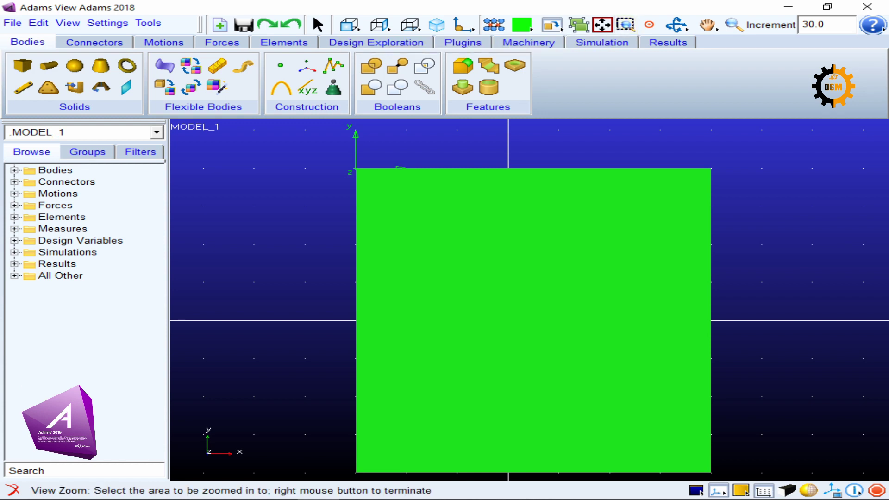
drag(653, 140, 743, 223)
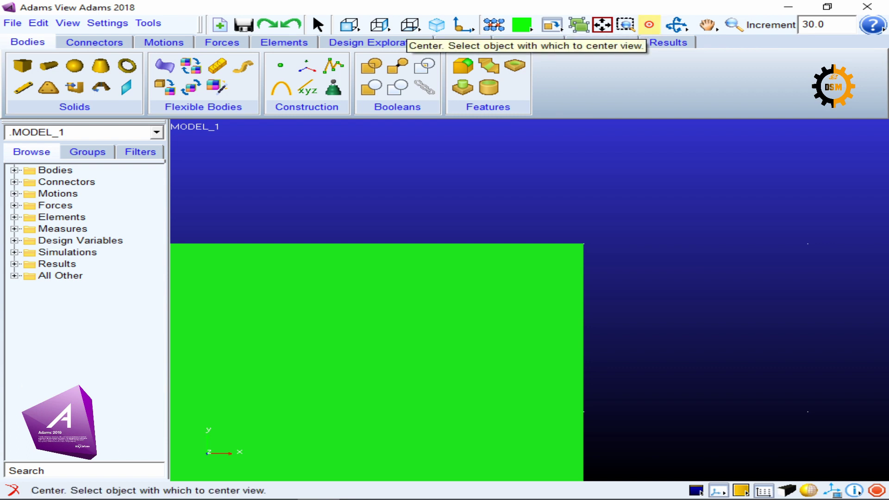
Center the view on the box's upper-right corner
click(650, 25)
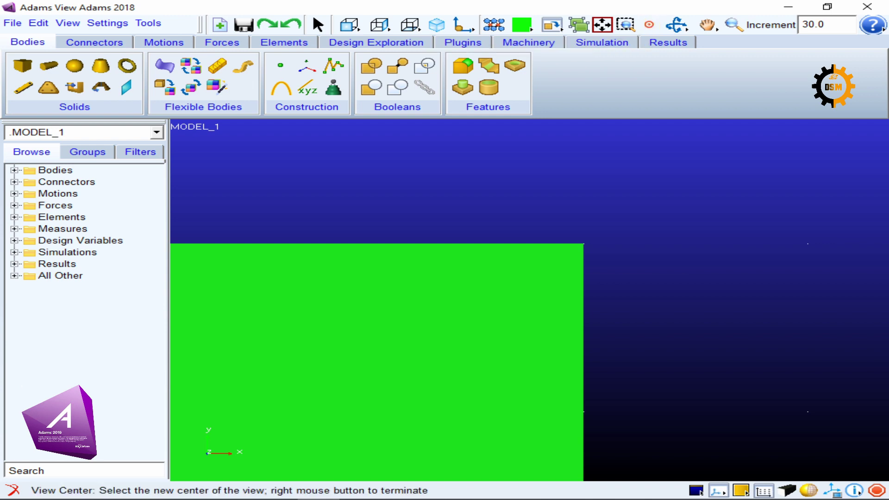
click(584, 244)
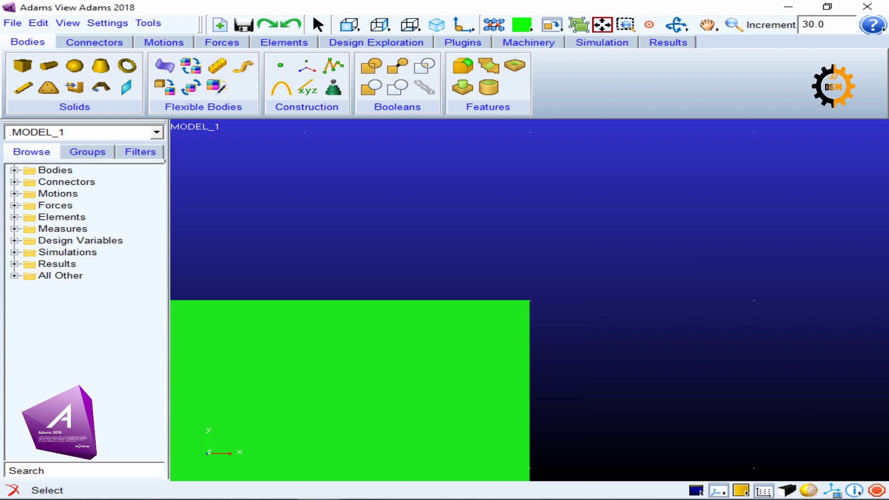
Pan and zoom out to show the box's width, and center the view on its upper-left corner
key(t)
drag(362, 371, 722, 307)
key(z)
key(c)
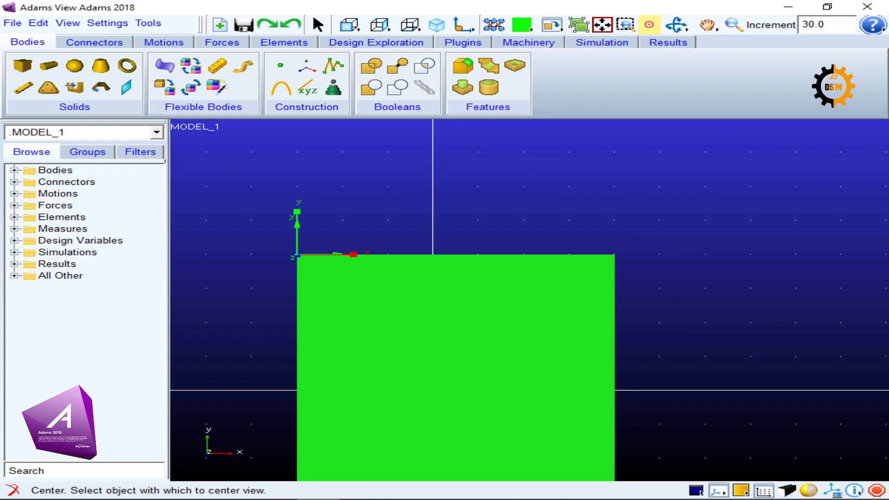
click(298, 255)
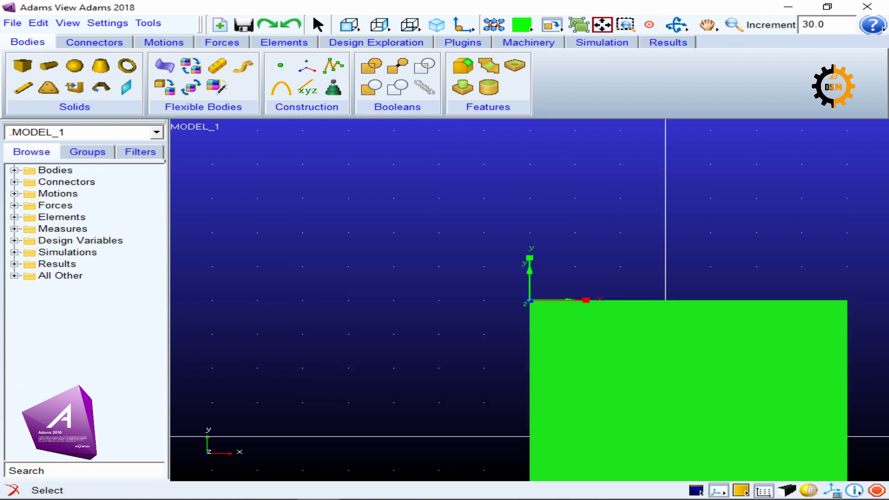
Rotate the view dynamically about the box's upper-left corner to expose its side faces
key(c)
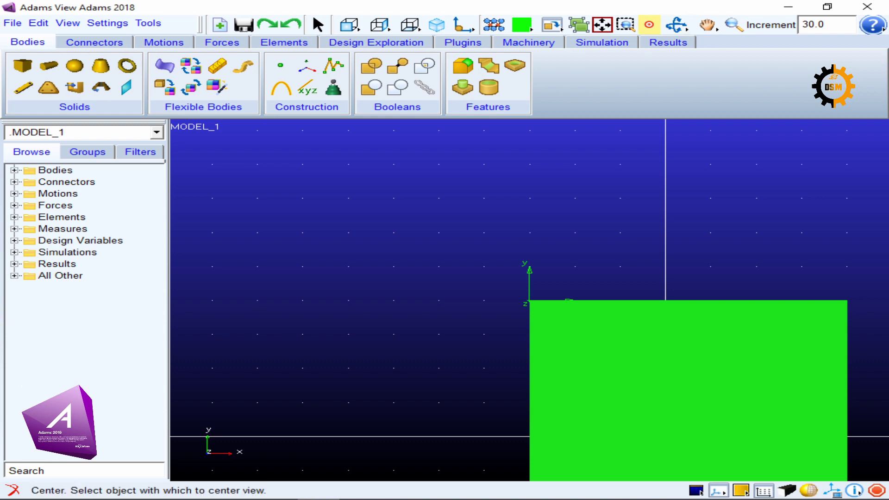
key(r)
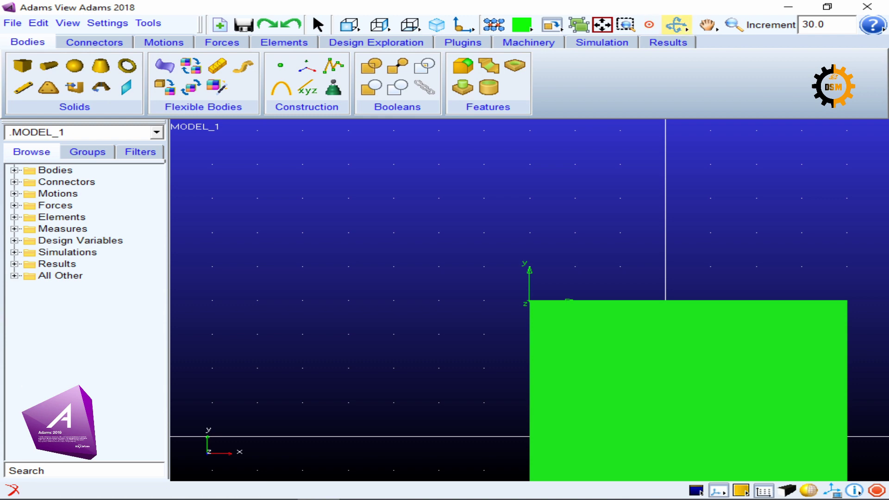
click(676, 24)
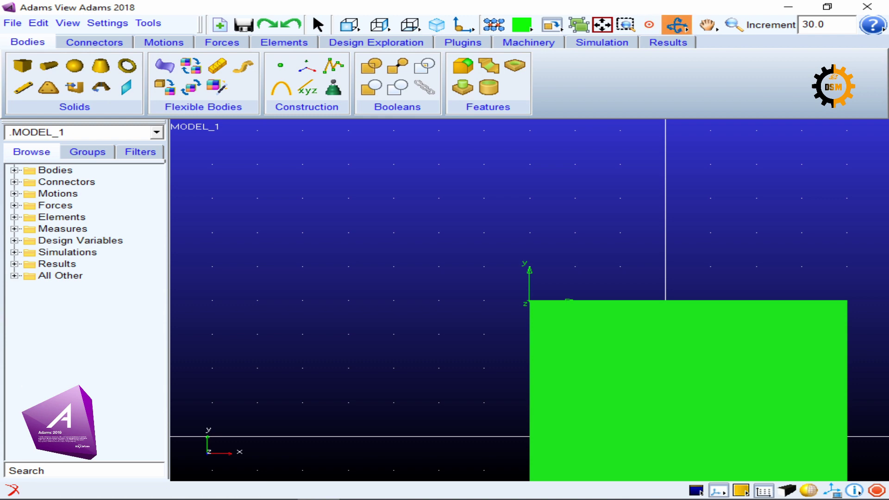
drag(574, 260, 611, 217)
Rotate the view of the box about the Z screen axis
right_click(678, 25)
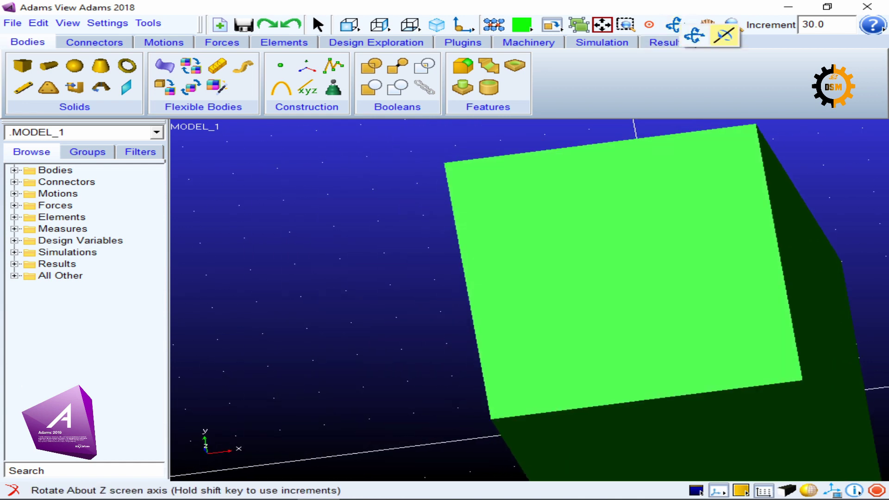
click(724, 34)
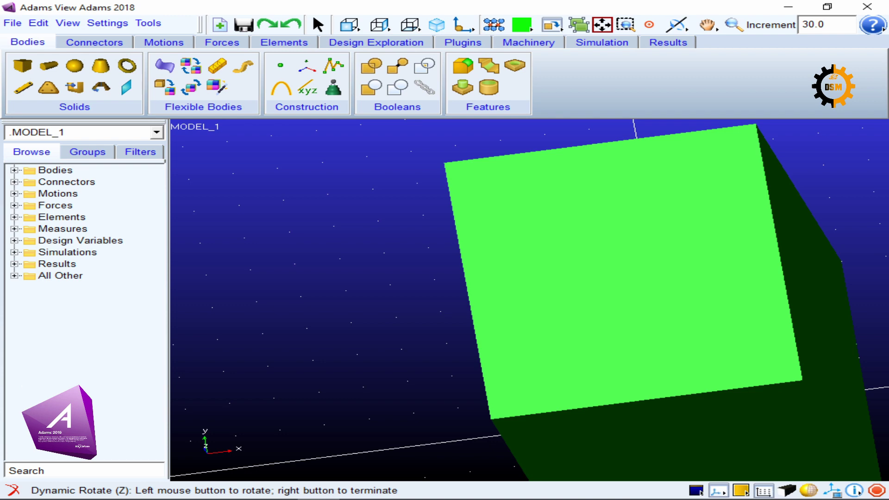
drag(533, 296, 556, 278)
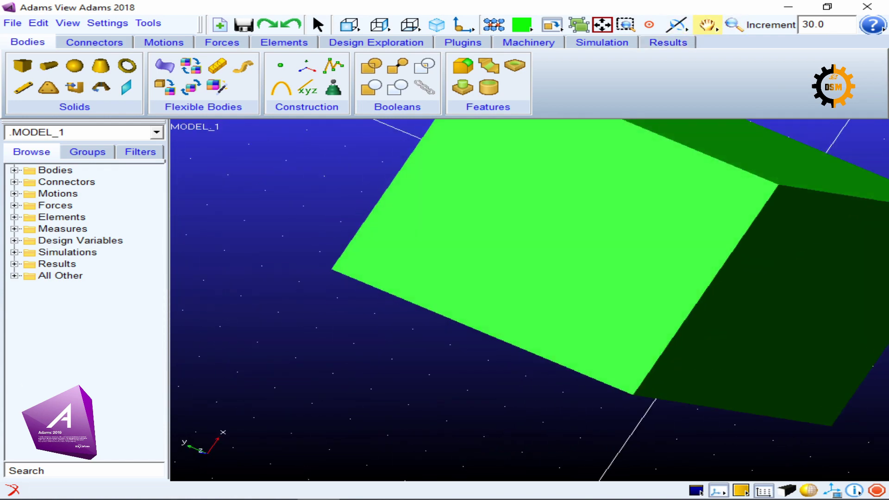
Set the view to isometric and zoom out to show the whole box and working grid
right_click(707, 25)
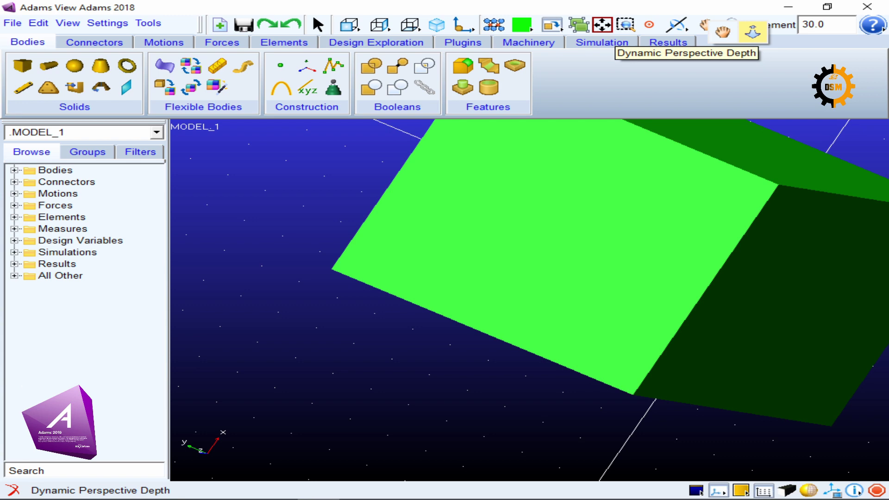
click(437, 25)
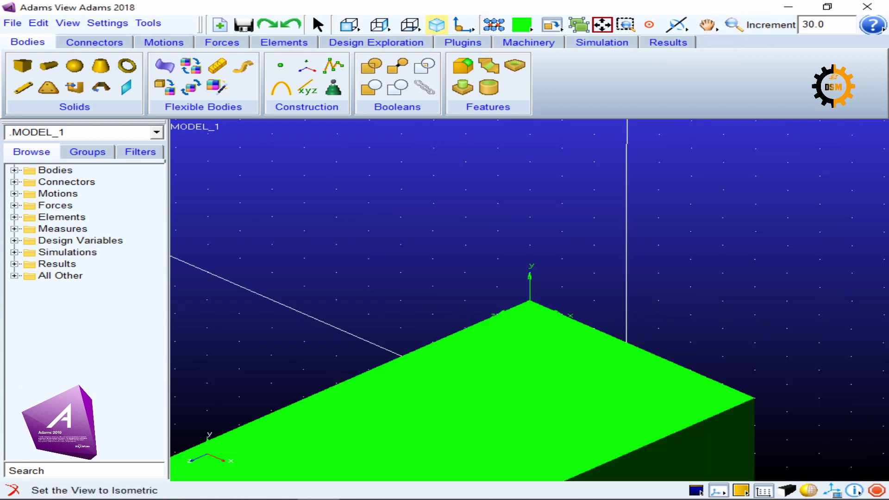
key(z)
drag(529, 232, 529, 342)
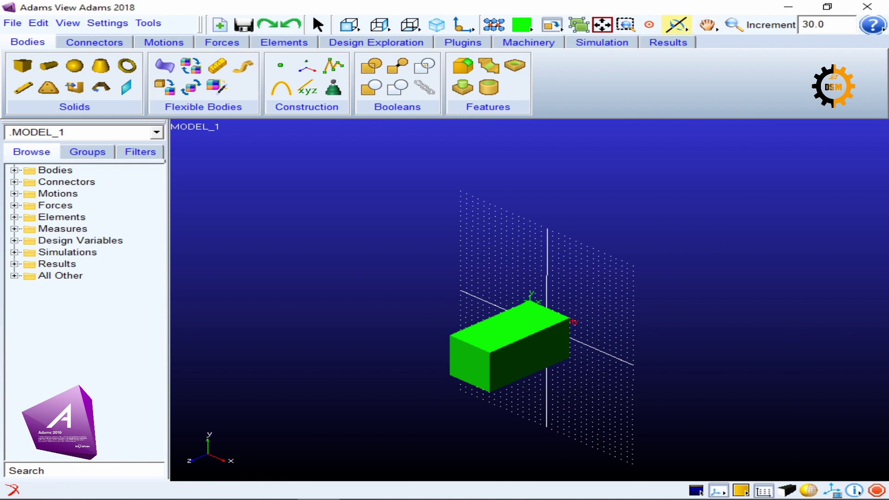
Try to increase the perspective of the orthographic isometric view with Dynamic Perspective Depth
right_click(707, 24)
click(758, 39)
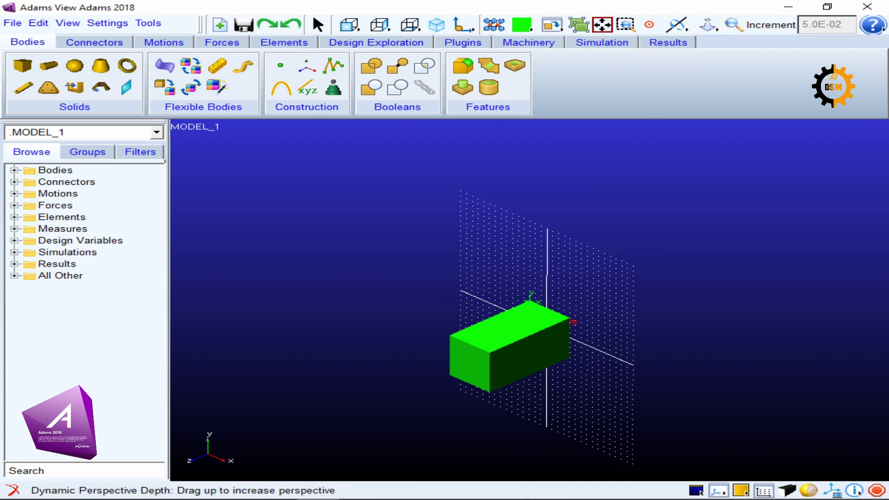
drag(635, 363, 600, 205)
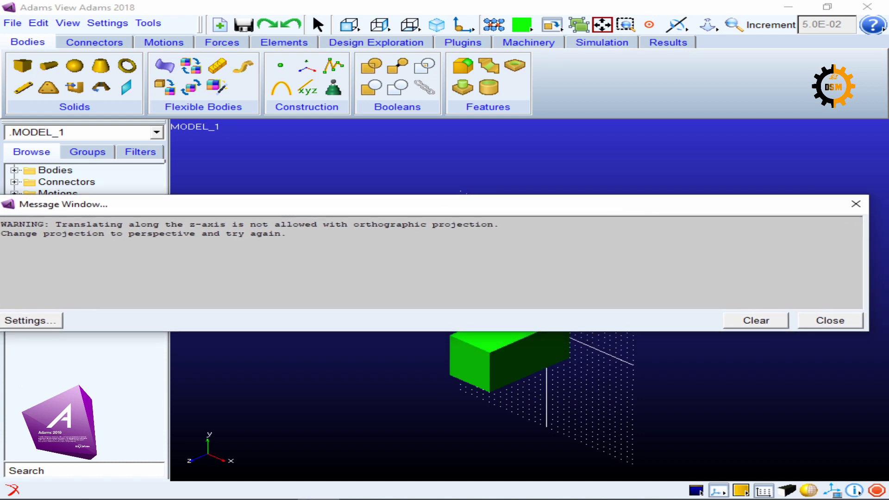
click(830, 320)
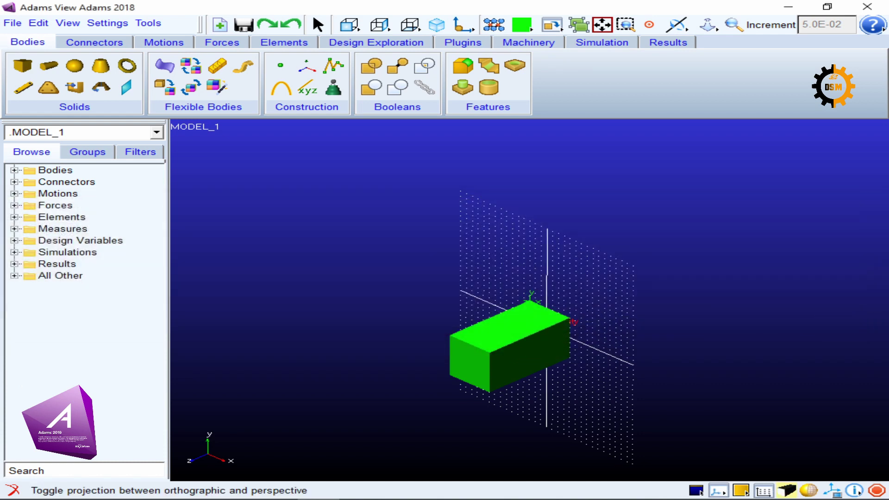
Switch the view to perspective projection and reduce the perspective effect with Dynamic Perspective Depth
click(786, 490)
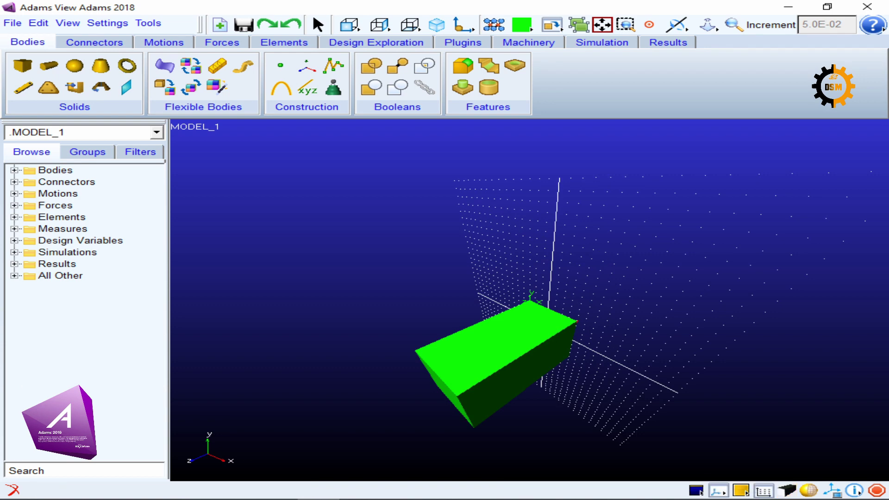
click(708, 25)
drag(527, 296, 528, 323)
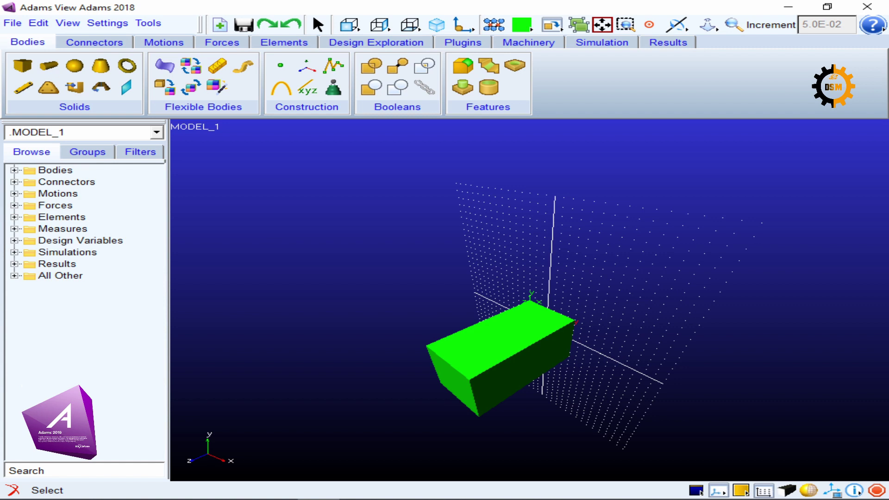
Return the view to orthographic projection and switch from Dynamic Perspective Depth back to the view translation tool
click(787, 491)
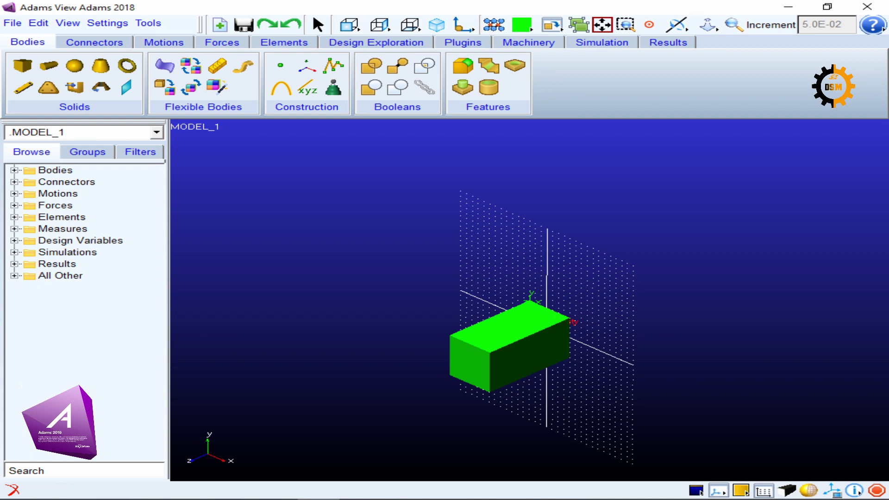
right_click(709, 26)
click(719, 39)
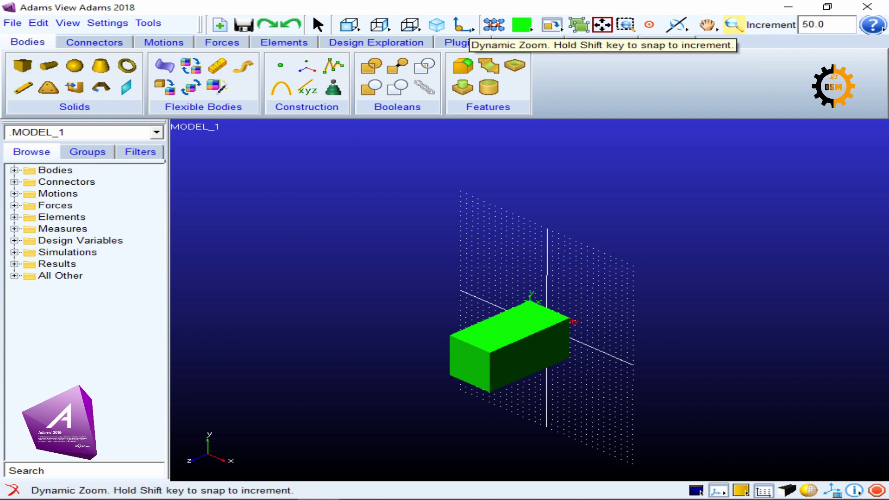
Enlarge the box in the view with Dynamic Zoom and select the zoom increment value
click(734, 24)
drag(555, 287, 555, 255)
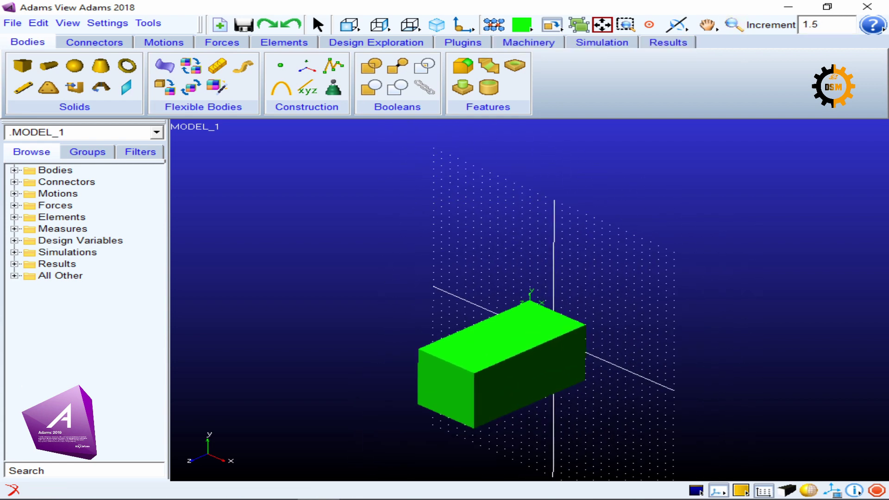
drag(825, 25, 801, 24)
Examine the MODEL_1 entries in the Database Navigator: ground, PART_2, gravity, Analysis_flags and steel, and close it
click(854, 491)
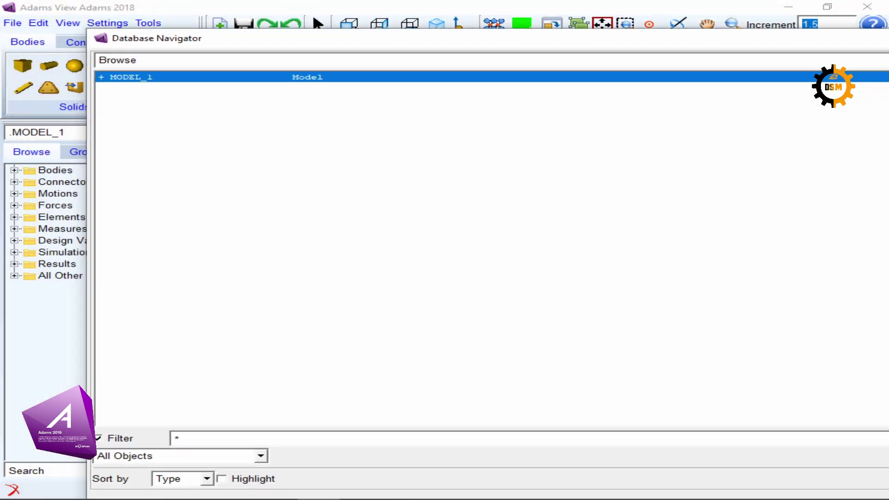
double_click(132, 77)
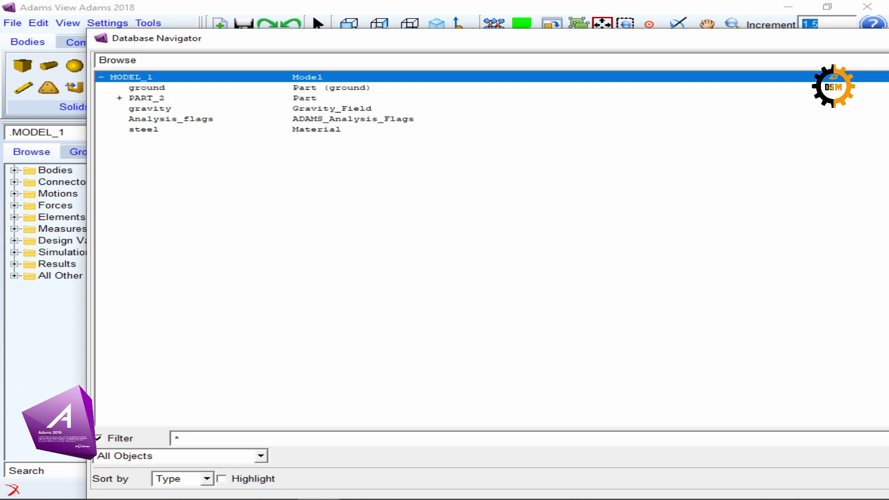
click(146, 88)
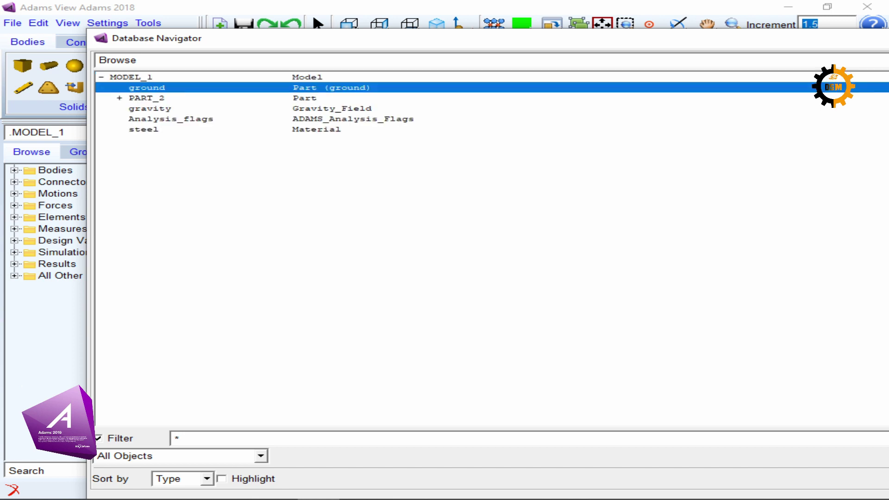
click(147, 98)
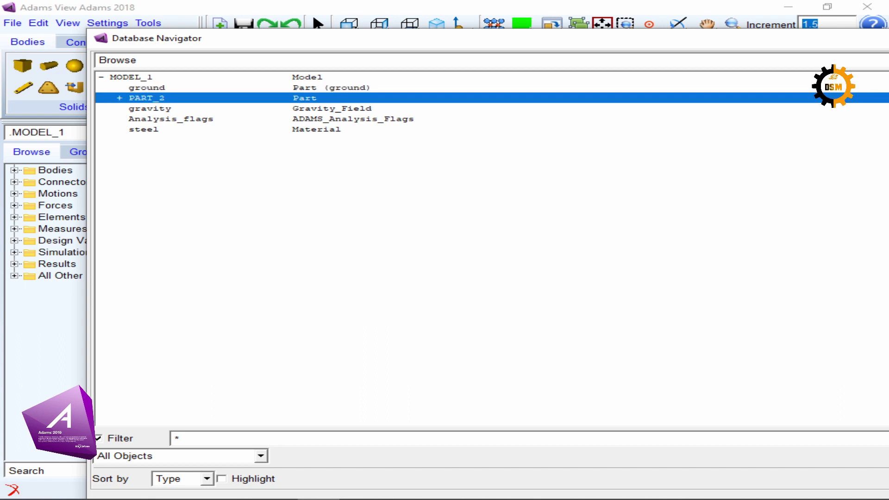
click(149, 108)
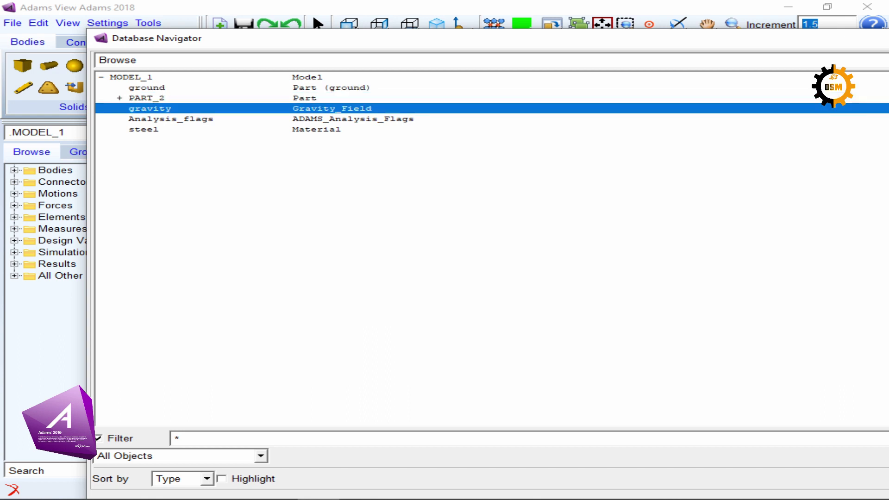
click(171, 119)
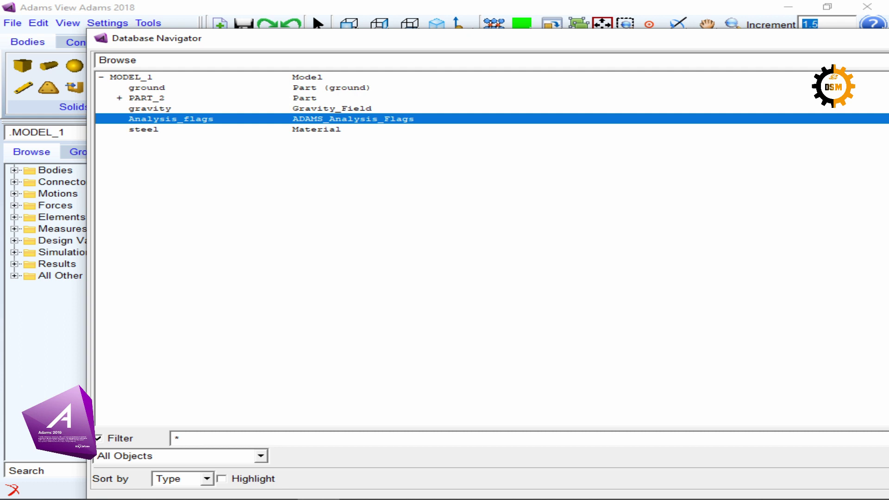
click(143, 129)
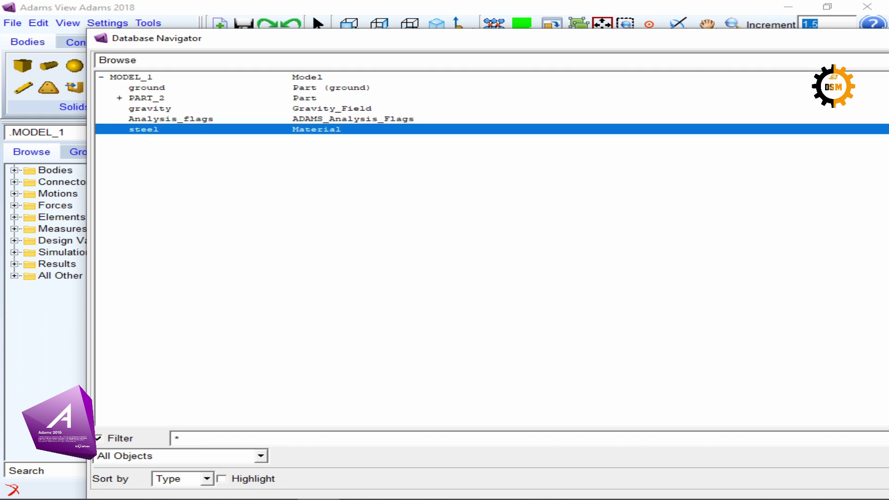
drag(366, 42, 0, 32)
click(820, 23)
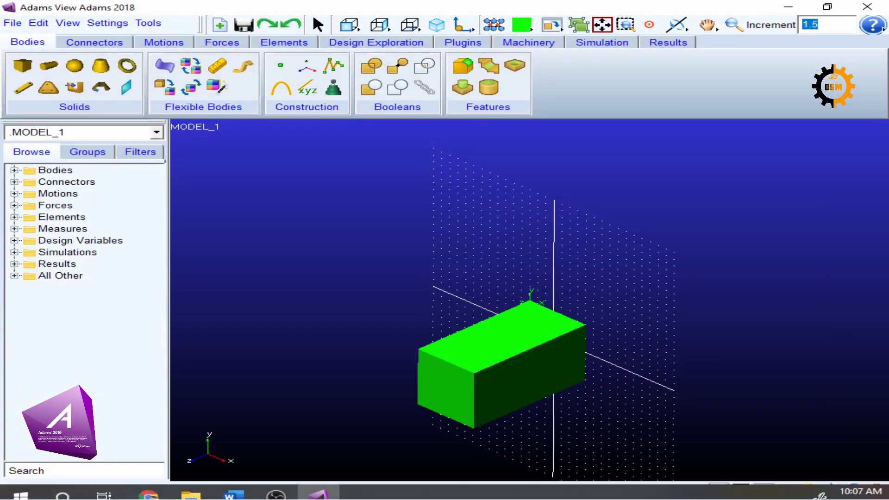
Verify the model and examine the reported degrees of freedom, moving parts and constraints
right_click(855, 490)
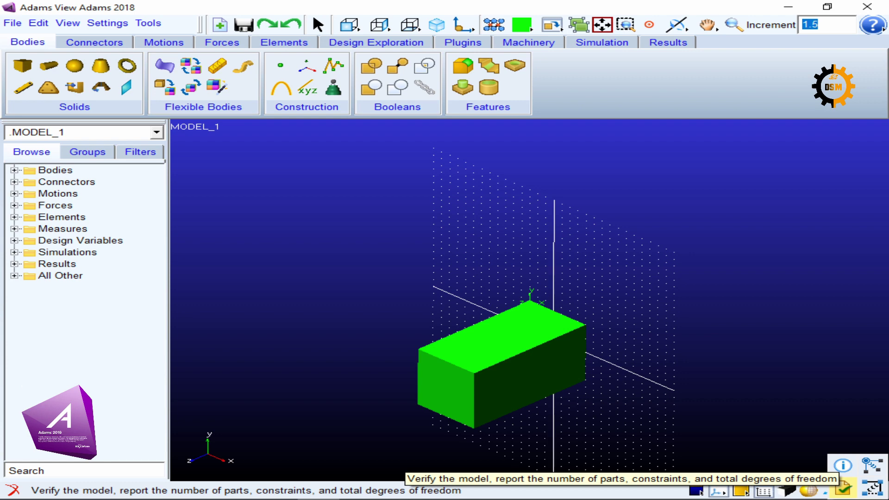
click(843, 487)
drag(205, 124, 449, 152)
click(448, 152)
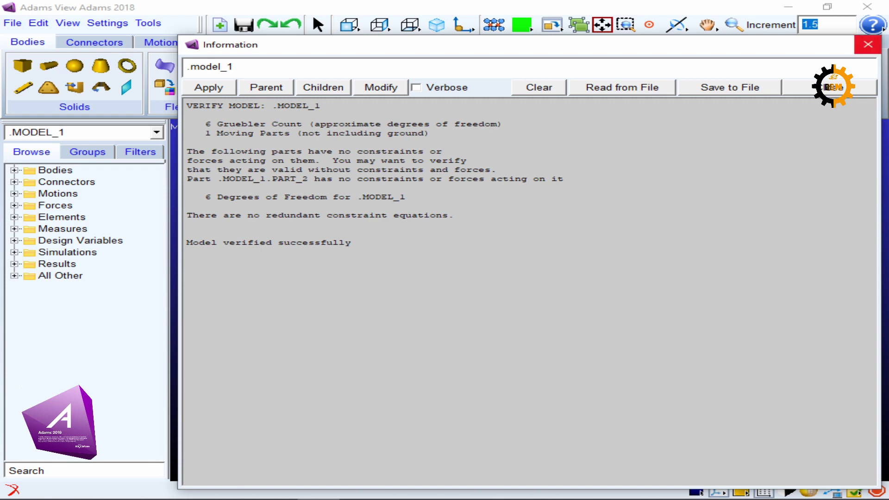
click(868, 44)
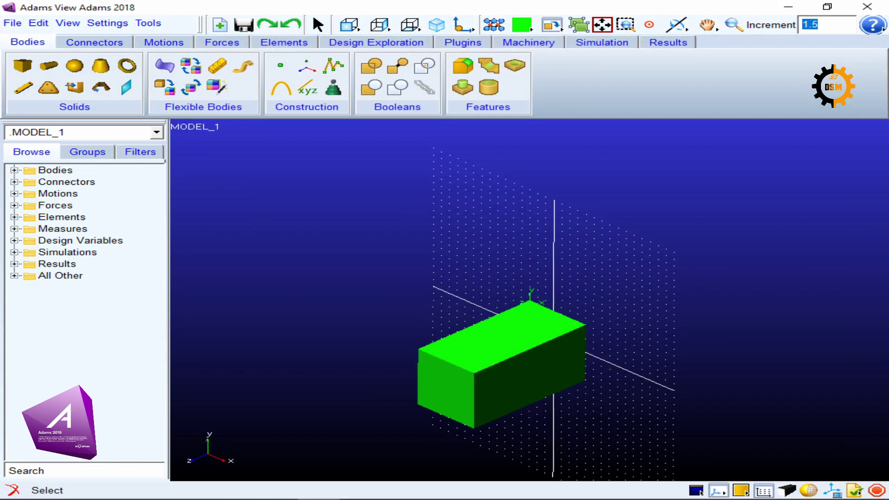
List the model topology by connections, and clear and close the information report
right_click(854, 489)
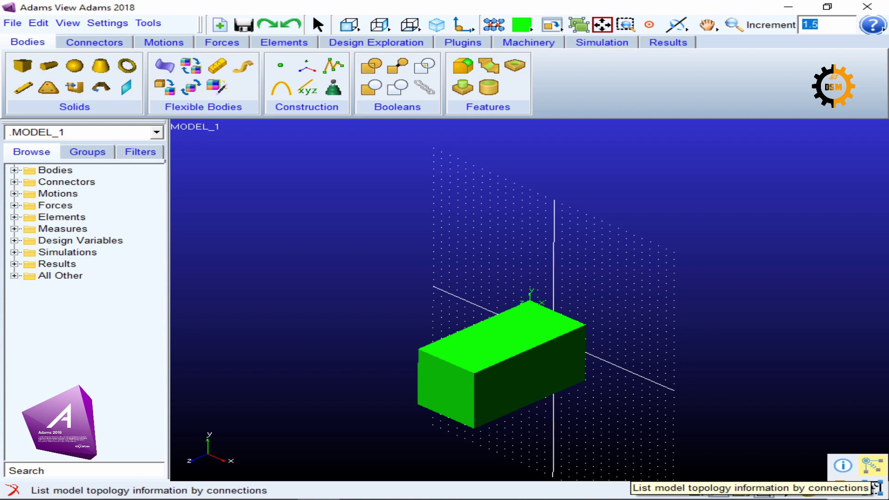
click(875, 486)
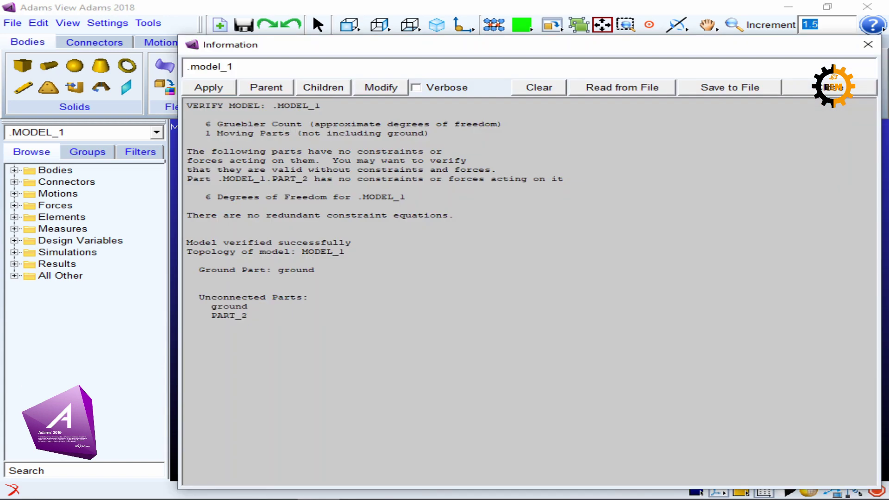
click(539, 87)
click(829, 87)
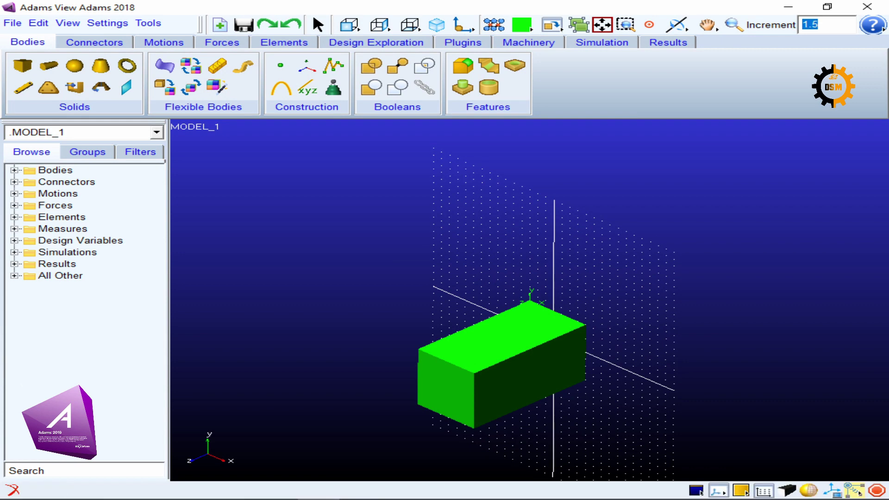
List the topology by connections in a fresh report and examine the ground part and unconnected parts
click(855, 492)
drag(248, 170, 187, 105)
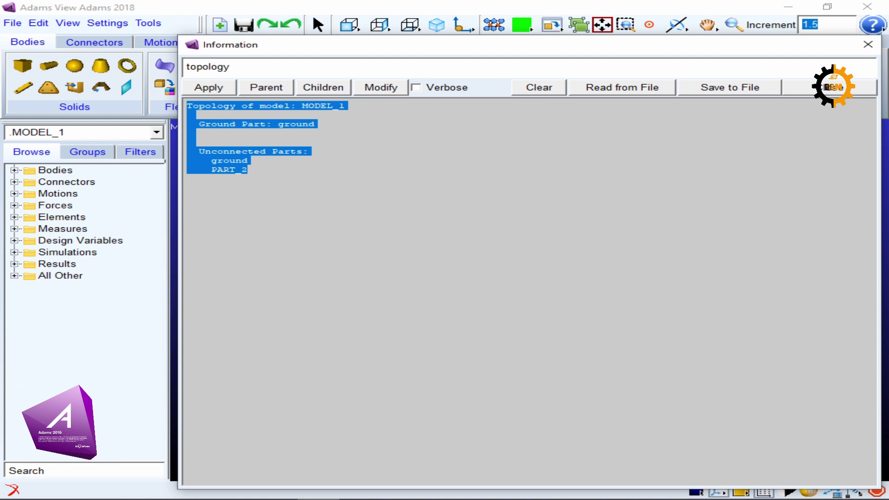
click(296, 124)
drag(205, 152, 303, 152)
click(199, 161)
drag(199, 160, 248, 170)
drag(204, 124, 315, 124)
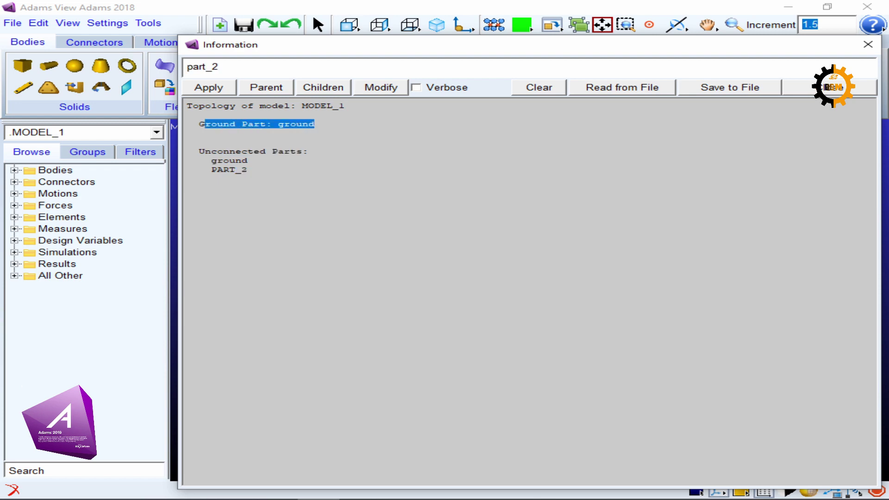
Clear the topology-by-connections report and close the information window
click(325, 132)
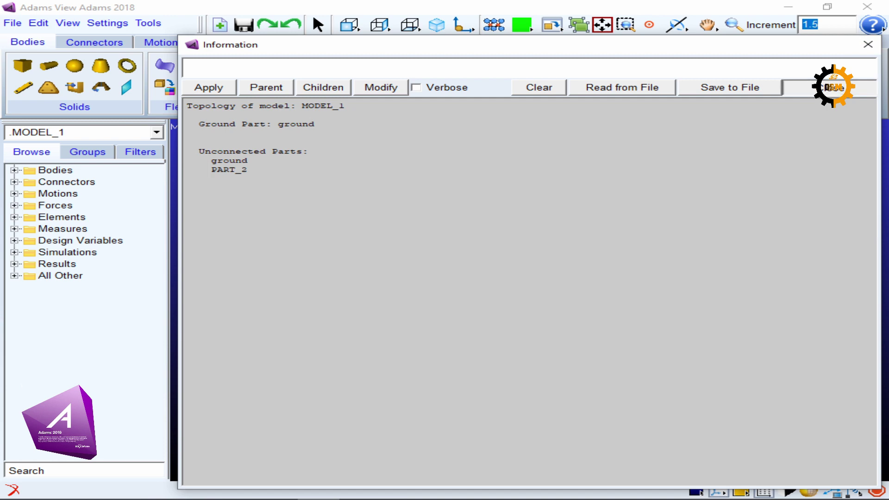
click(538, 88)
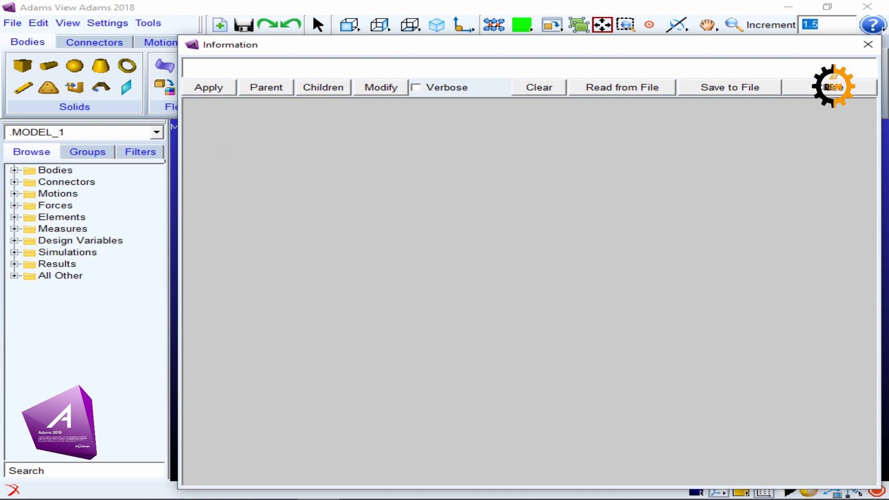
click(868, 45)
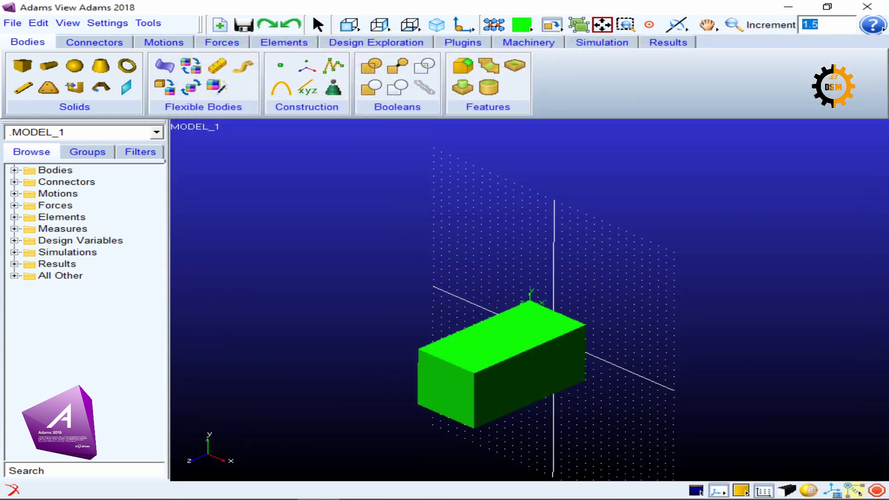
List the model topology by parts, examine the connectivity of ground and PART_2, and close the report
right_click(852, 490)
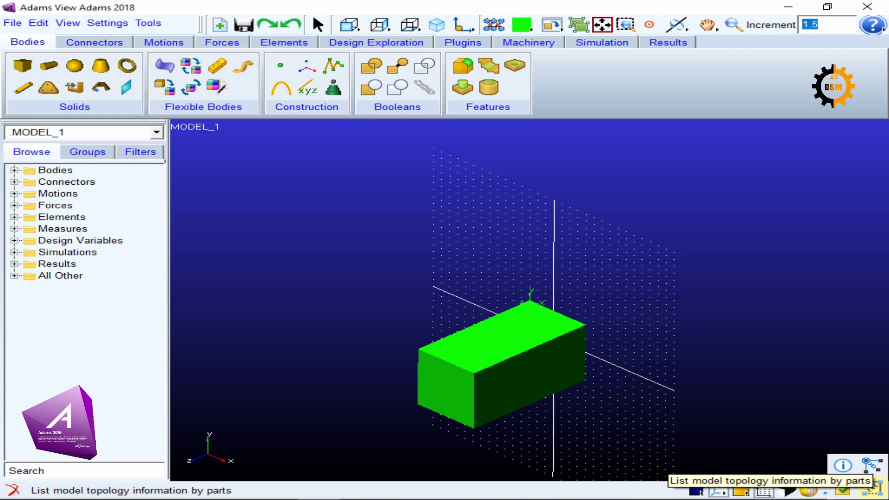
click(872, 464)
drag(269, 143, 346, 152)
drag(205, 179, 290, 197)
click(297, 200)
click(306, 222)
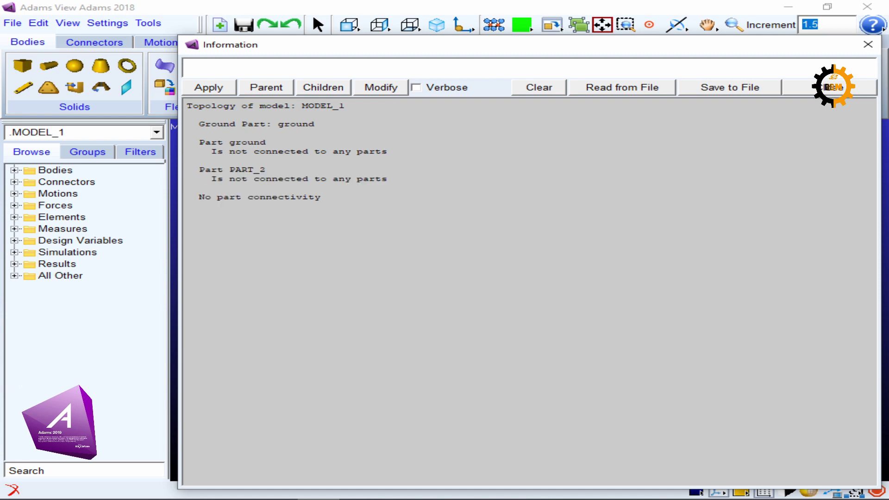
click(834, 87)
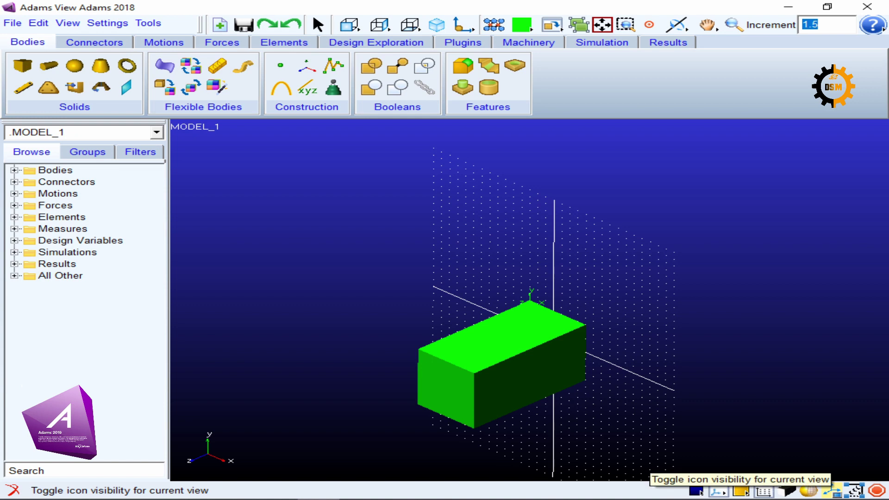
Toggle the icon visibility for the current view off and on several times
click(832, 491)
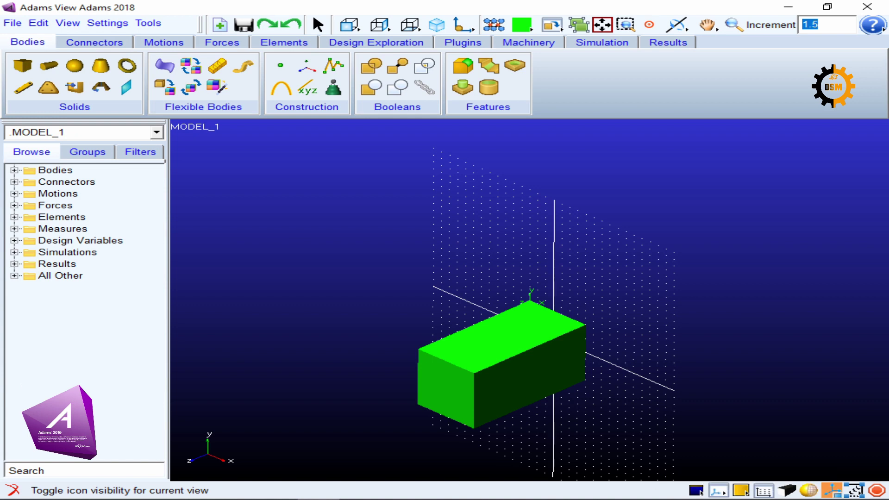
click(832, 491)
click(832, 491)
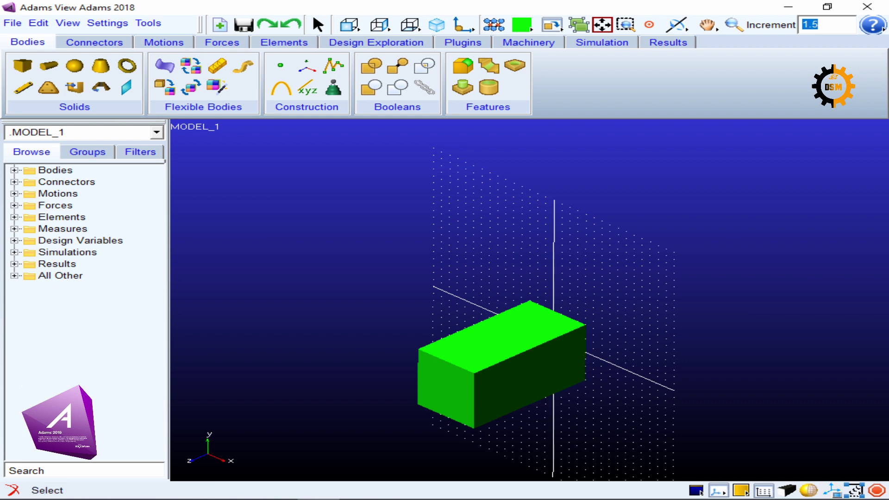
key(v)
key(v)
key(v)
key(v)
key(v)
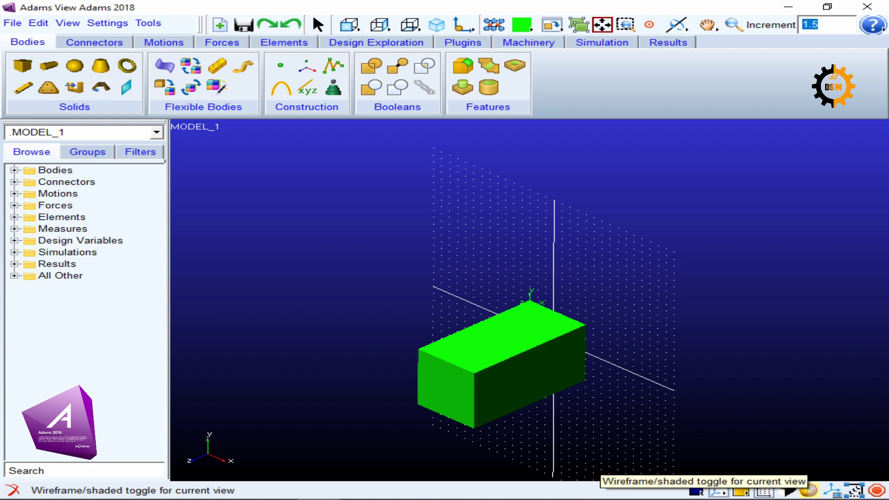
Toggle the box's display between wireframe and shaded repeatedly, ending in shaded mode
click(808, 490)
click(808, 490)
click(808, 489)
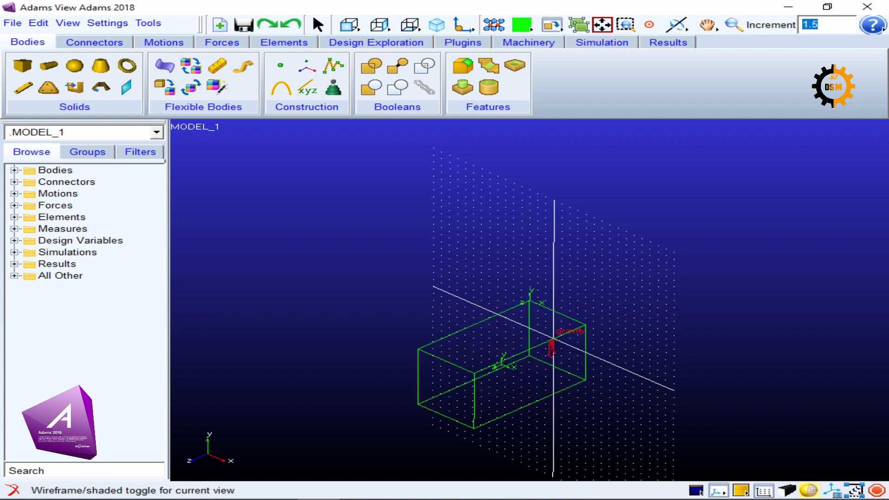
click(808, 490)
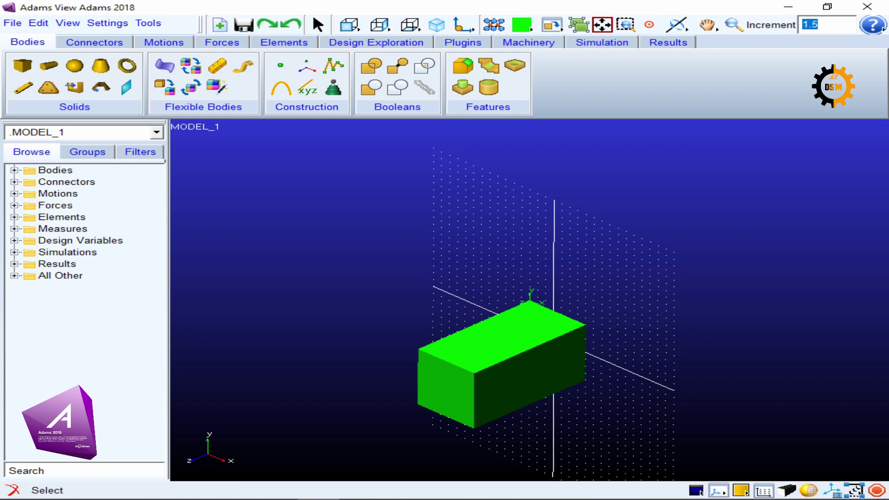
key(shift+s)
key(shift+s)
key(shift+s)
key(shift+s)
key(shift+s)
key(s)
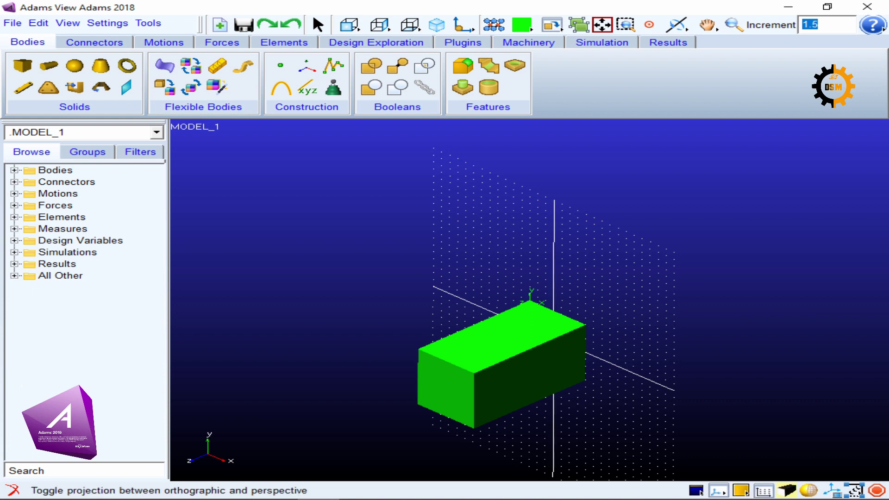
Toggle the view projection between orthographic and perspective, ending in orthographic
click(700, 492)
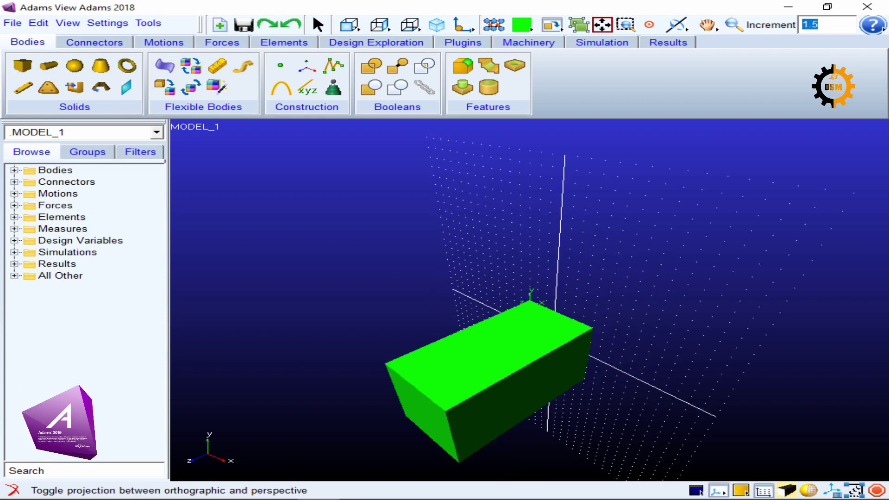
click(699, 492)
click(700, 491)
click(699, 492)
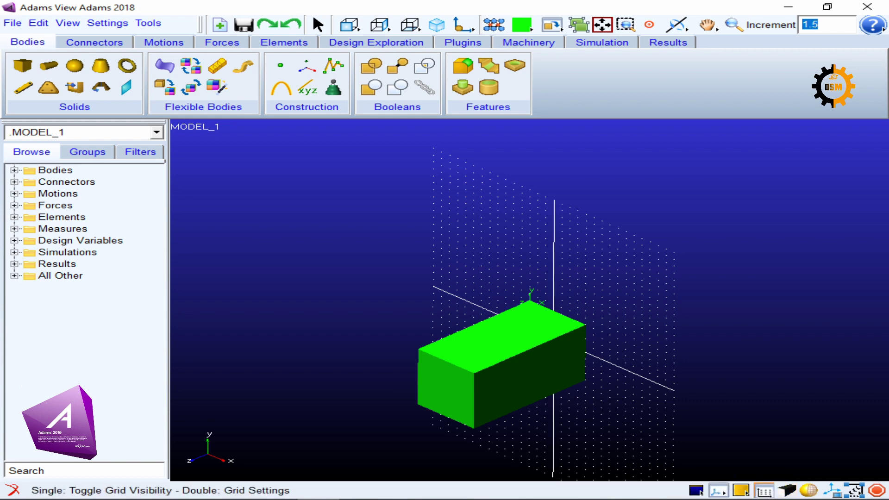
Hide the working grid, viewing the Working Grid Settings and closing them without changing any values
click(764, 490)
click(764, 490)
click(764, 490)
double_click(764, 491)
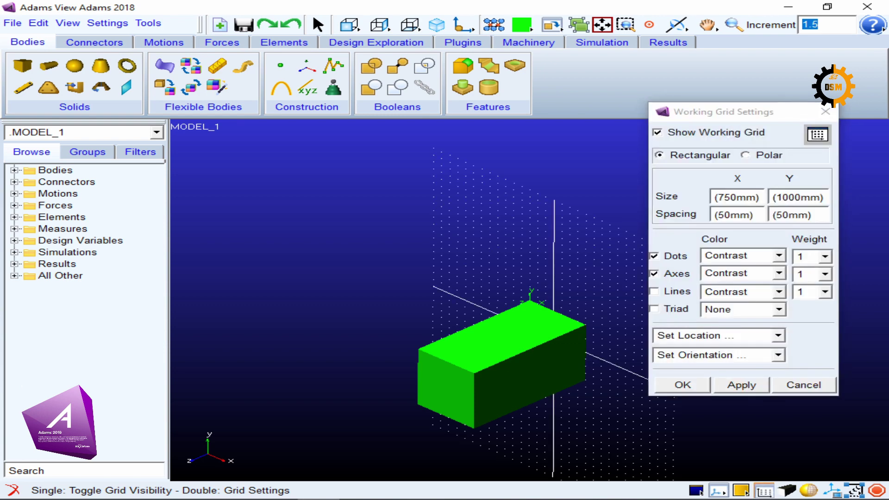
click(826, 112)
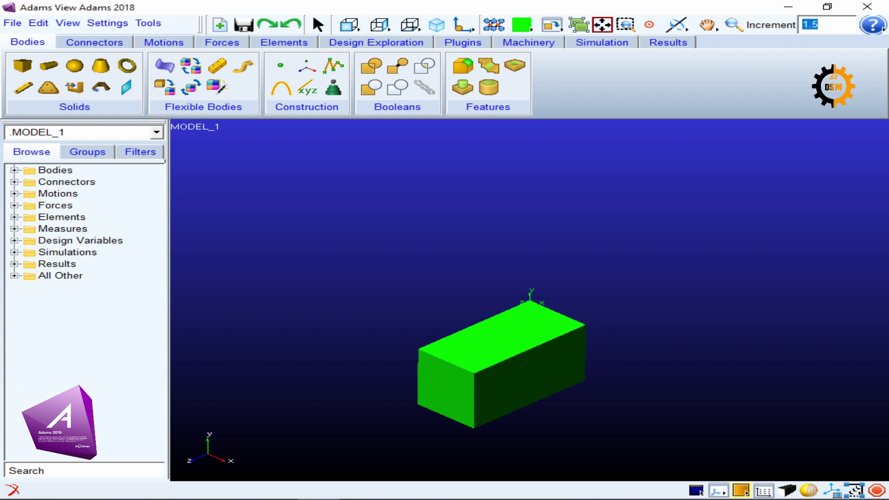
Split the window layout into six views and activate the wireframe isometric view in the upper row
right_click(742, 491)
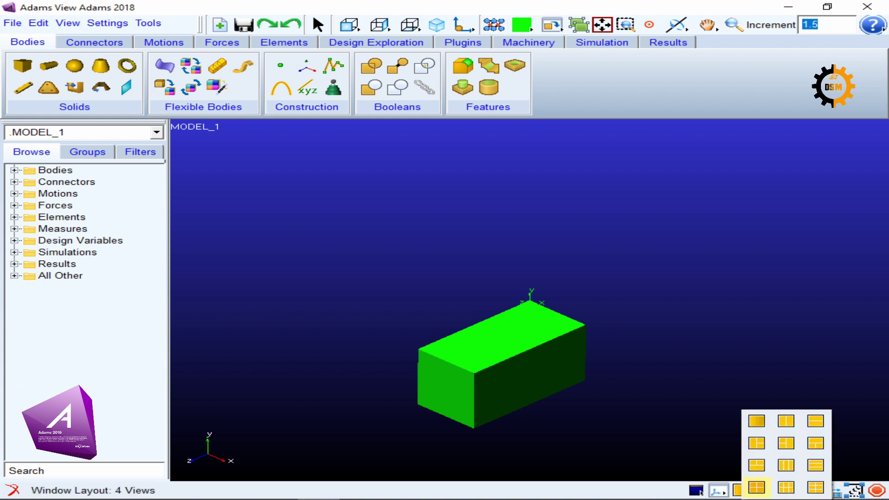
click(786, 487)
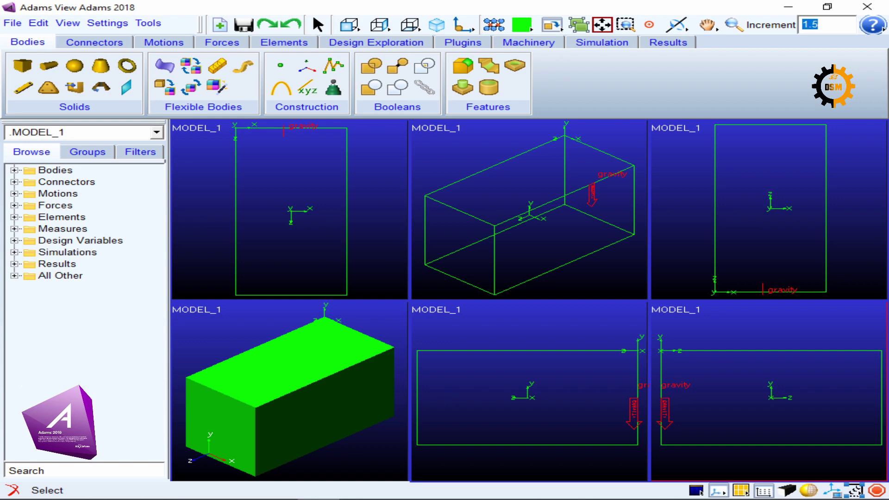
click(529, 210)
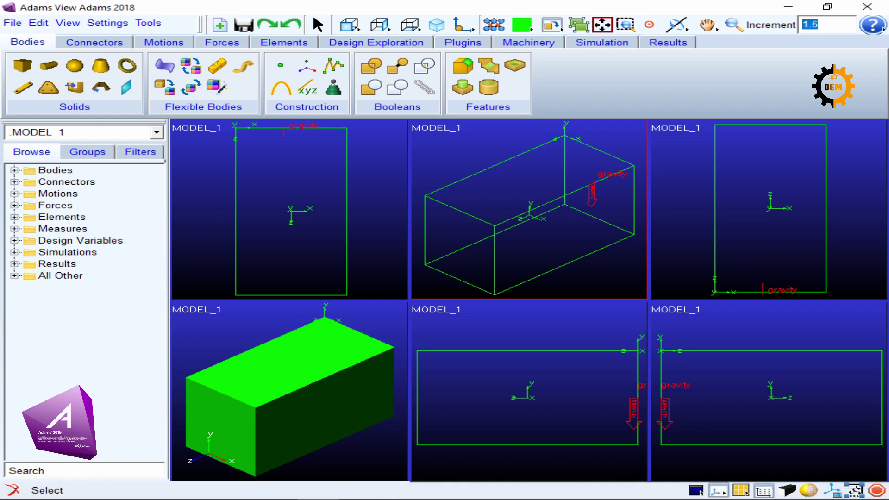
Shade the box in the active upper-middle isometric view and rotate that view freehand
click(565, 264)
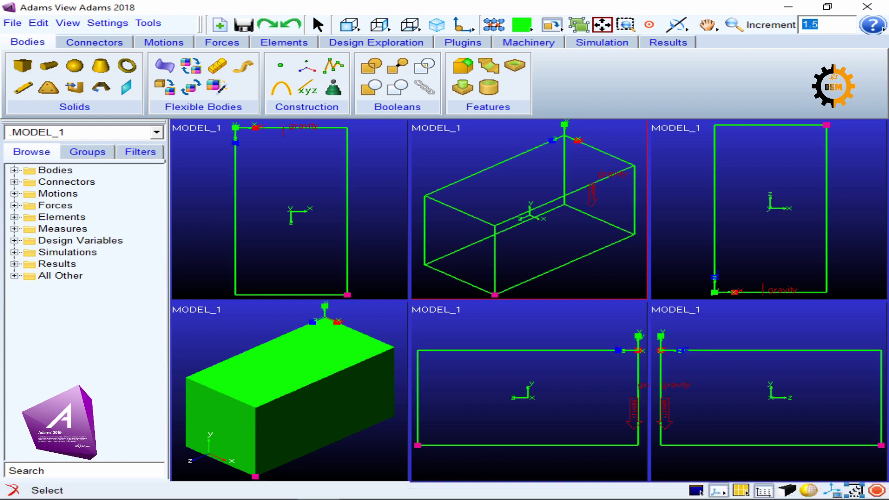
click(809, 490)
key(Escape)
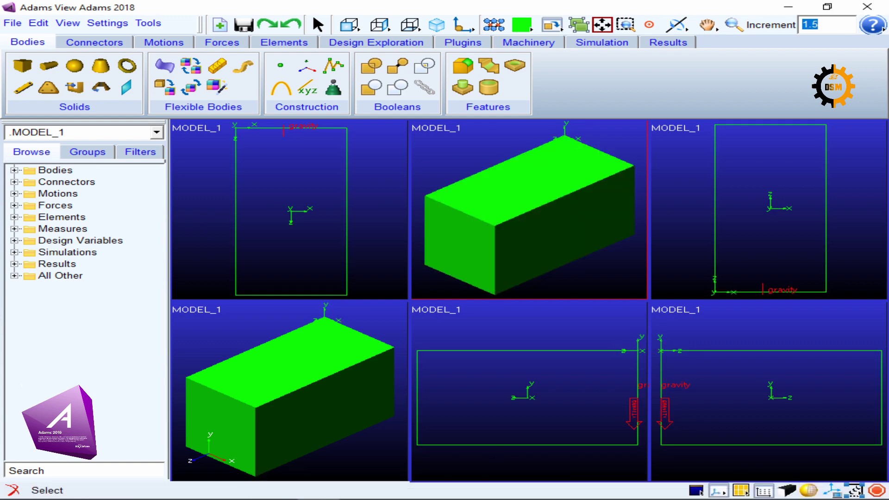
key(r)
drag(529, 209, 567, 194)
Activate the upper-right view, shade its box and rotate the view freehand
click(769, 211)
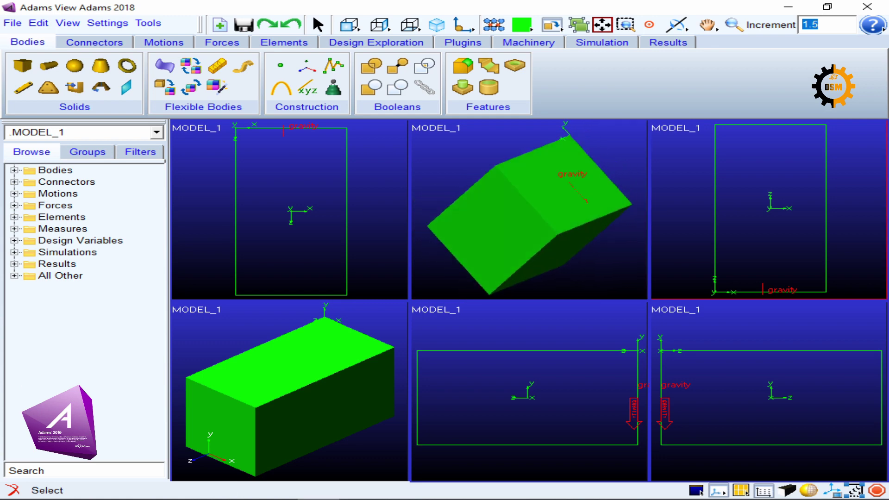
click(808, 490)
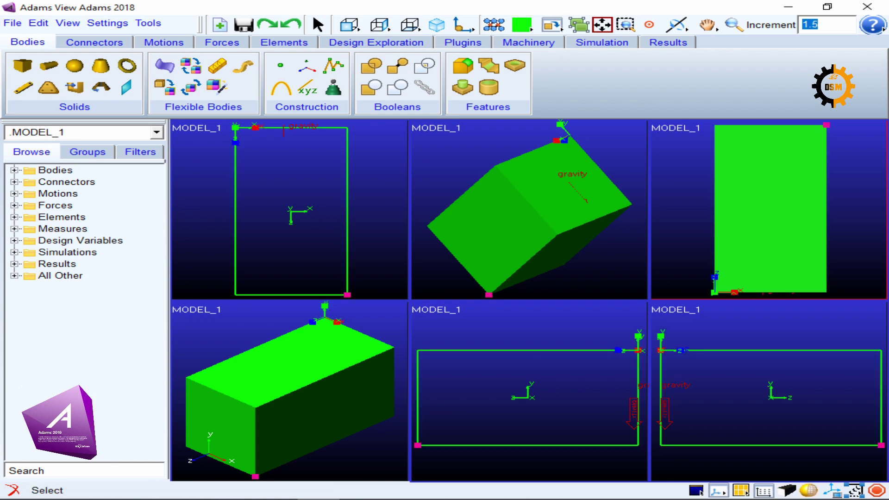
key(r)
drag(745, 222, 799, 179)
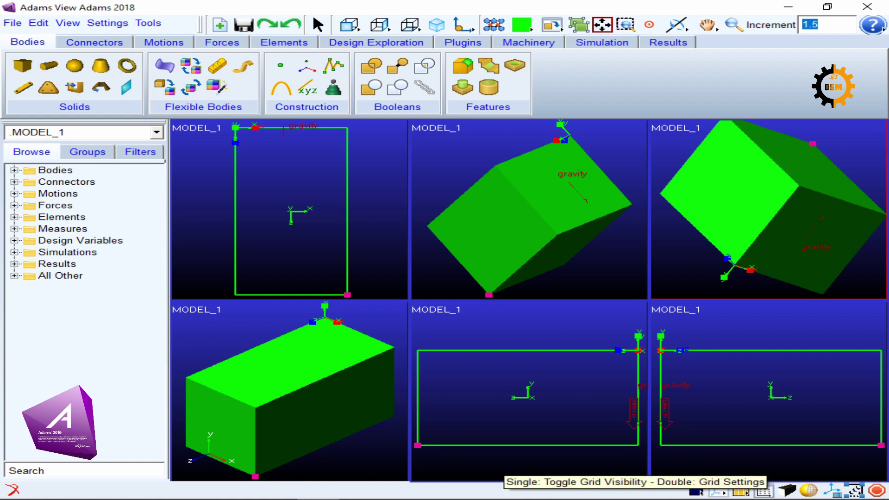
Toggle the title visibility in the upper-right and lower-right views, ending with both titles shown
right_click(721, 492)
click(765, 465)
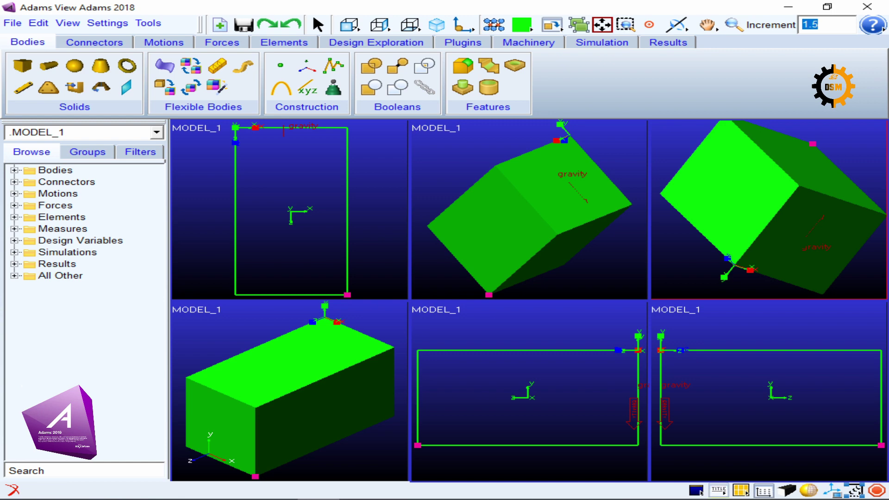
right_click(718, 491)
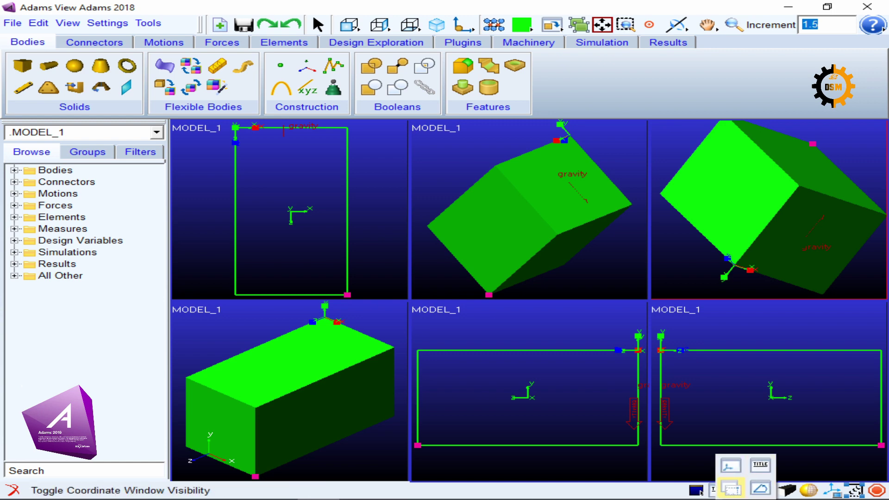
click(760, 465)
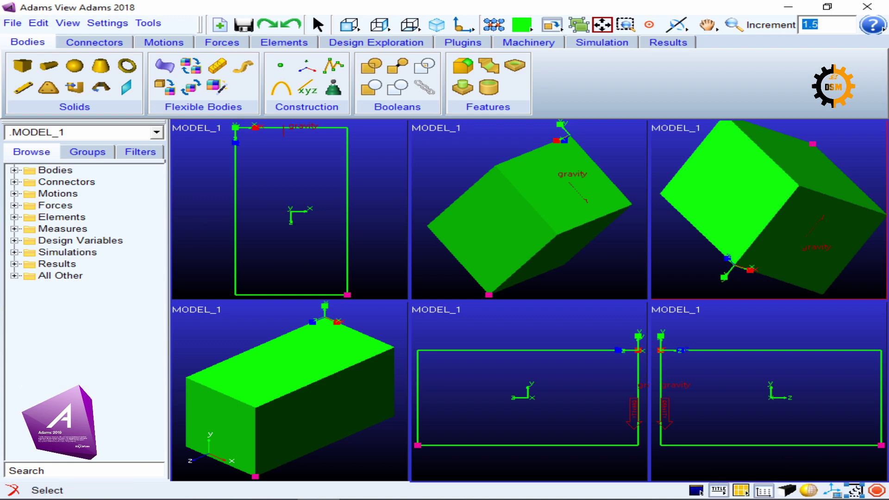
click(719, 491)
click(750, 426)
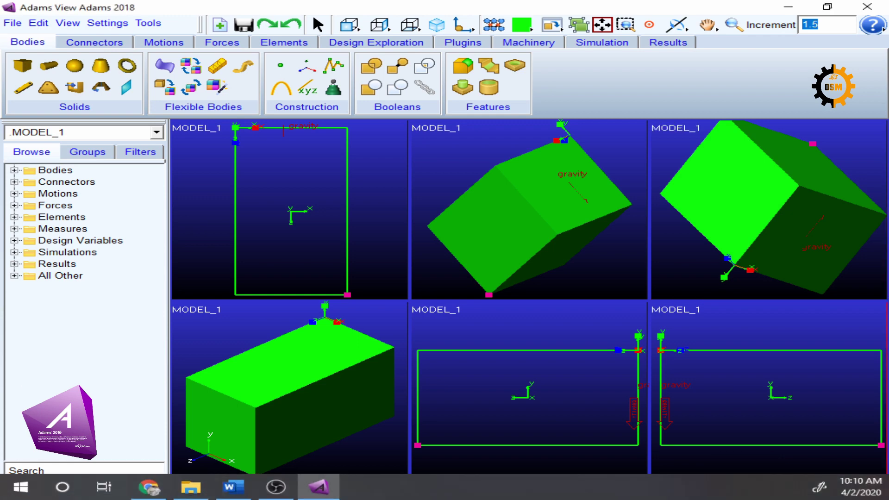
click(719, 490)
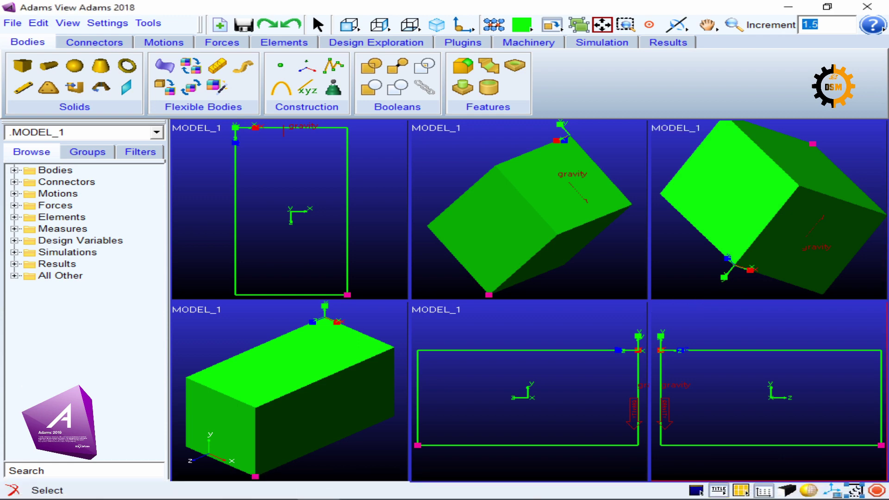
right_click(720, 491)
click(767, 466)
Hide the title of the lower-left shaded view and toggle its coordinate triad off and on
click(341, 455)
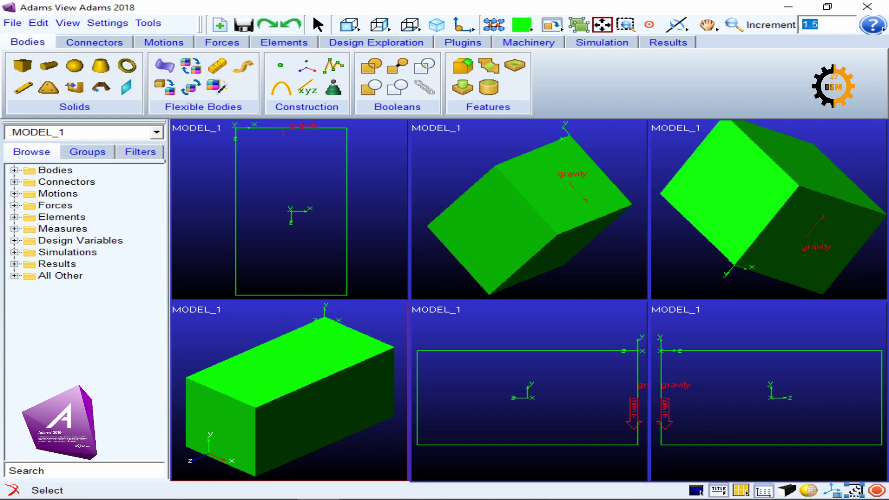
click(719, 490)
right_click(719, 491)
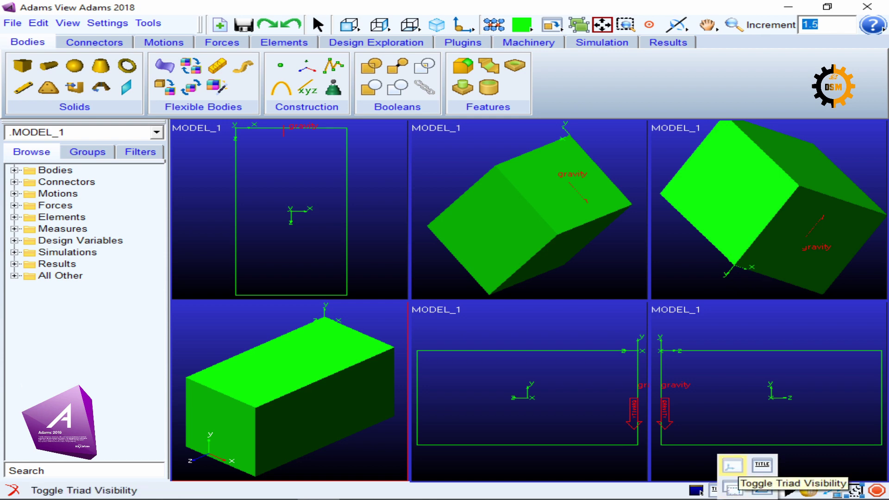
click(731, 465)
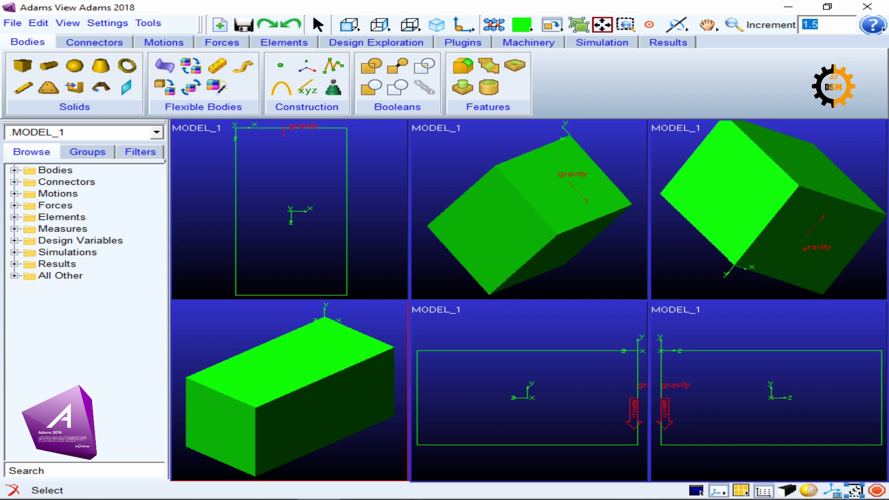
click(717, 490)
Show the coordinate triad in the upper-middle rotated view and in the upper-left top view
click(545, 220)
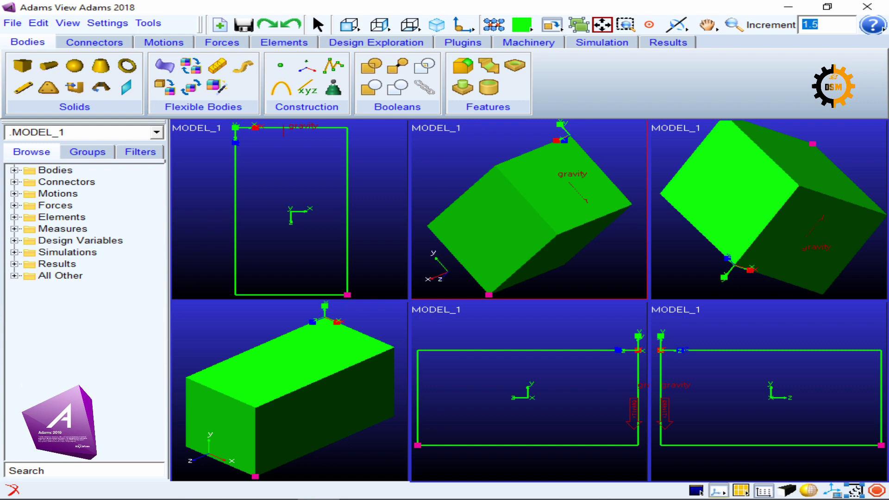
click(717, 491)
click(297, 240)
click(718, 490)
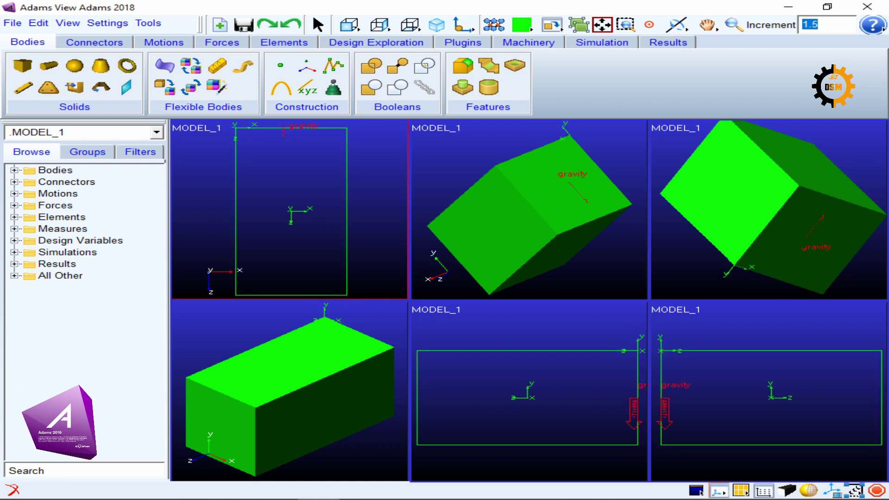
click(718, 490)
click(718, 490)
Show the coordinate window, check the cursor position over the views, and close the window
click(719, 491)
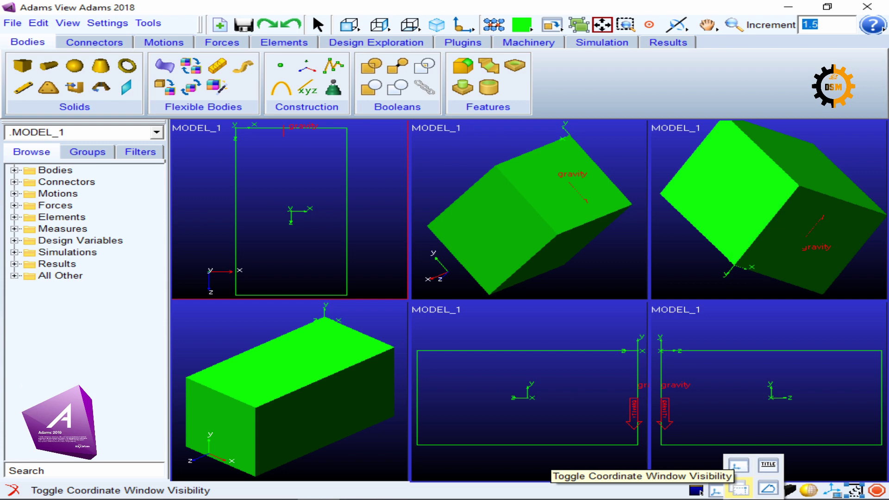
click(740, 487)
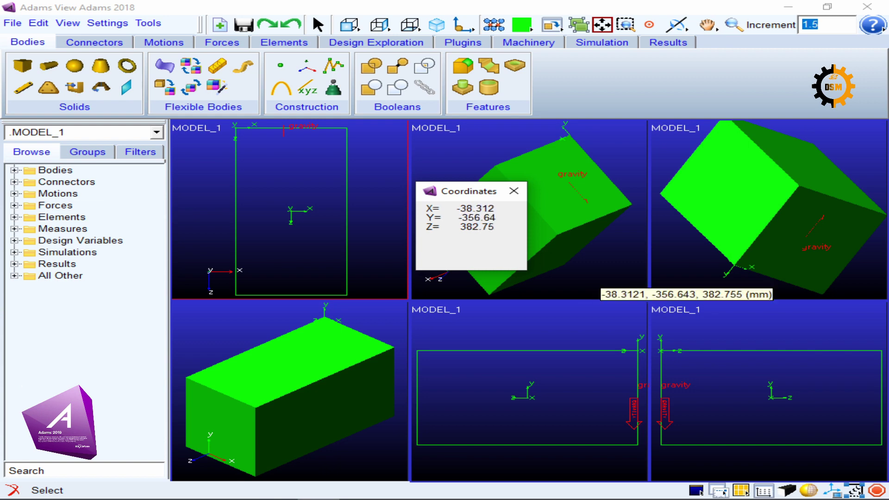
click(513, 191)
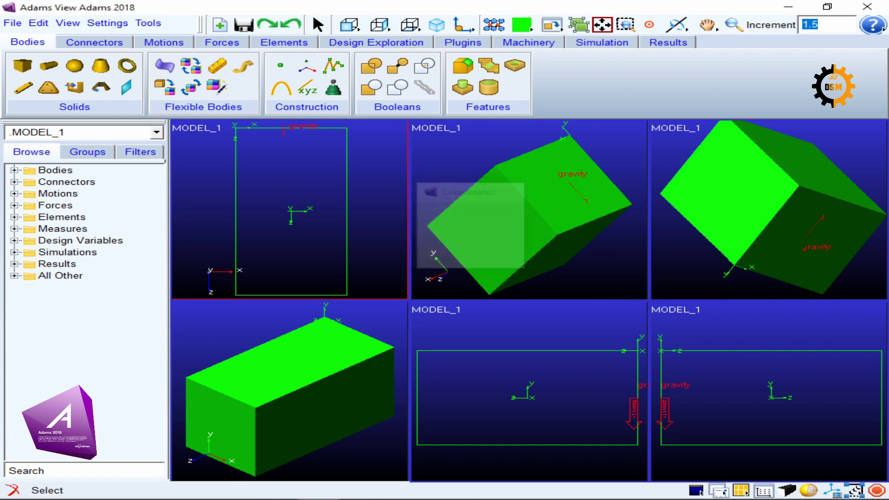
Open the view rotation palette and spin the upper-left wireframe view counterclockwise by two 30-degree increments
right_click(720, 491)
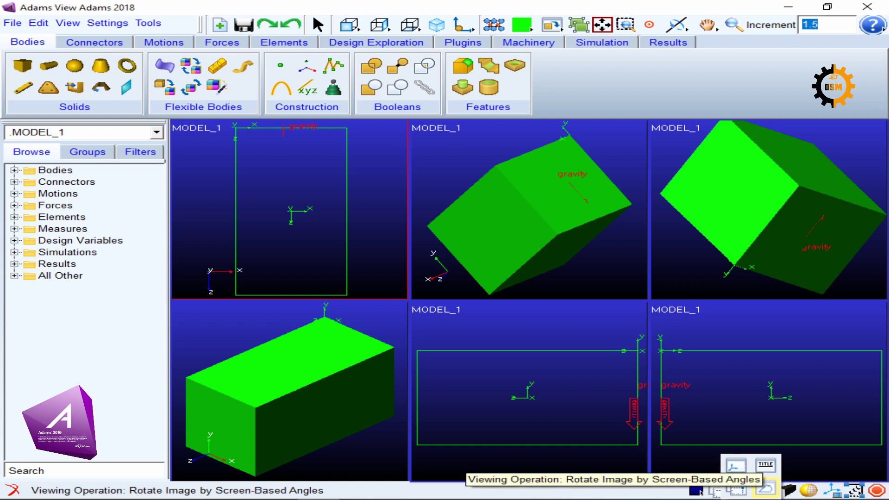
click(766, 487)
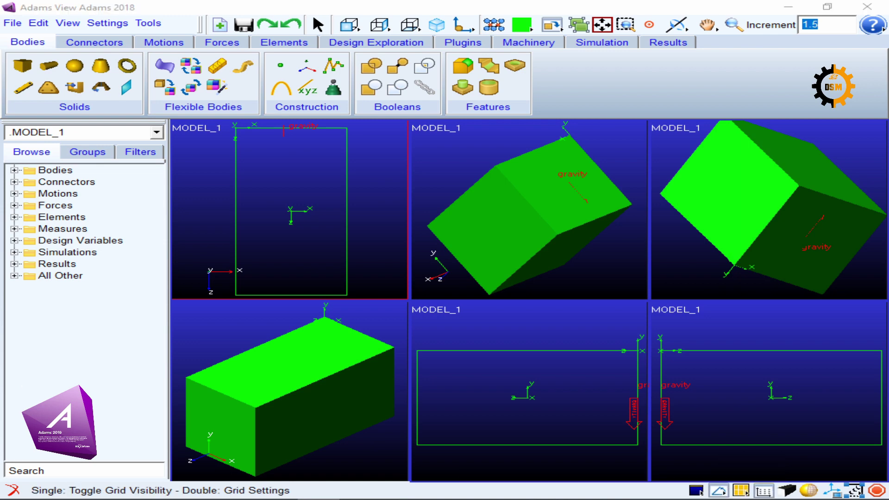
drag(681, 306, 571, 280)
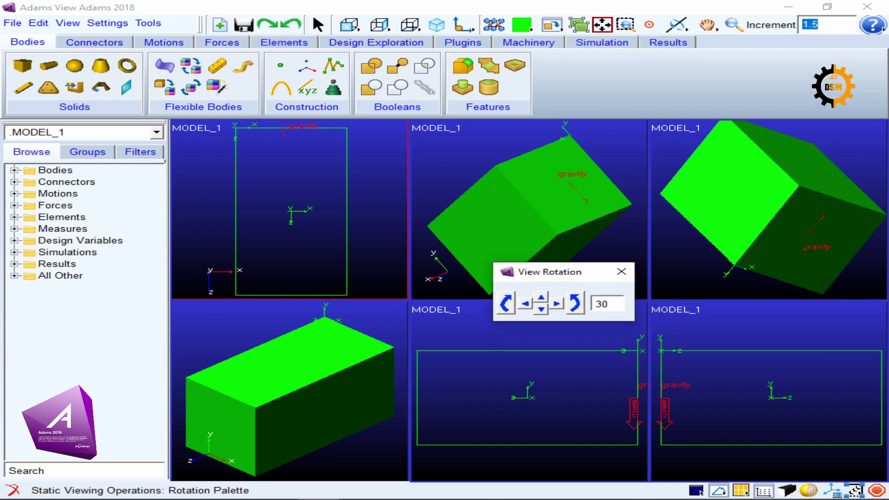
click(575, 303)
click(575, 303)
Set the view rotation increment to 5 degrees and spin the upper-left view counterclockwise by five increments
drag(609, 304, 595, 304)
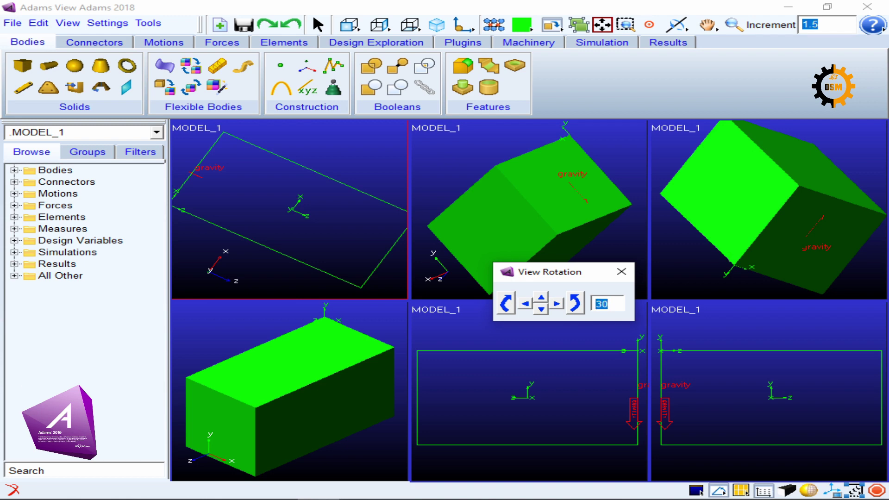
text(5)
click(575, 304)
click(576, 304)
click(575, 304)
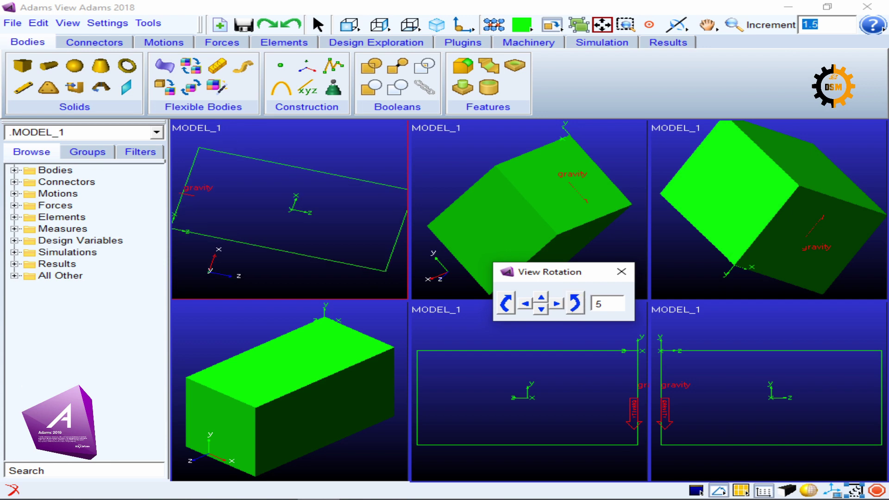
click(575, 304)
click(575, 304)
Tilt the upper-left view vertically and sideways in both directions using the 5-degree increment
click(541, 309)
click(541, 309)
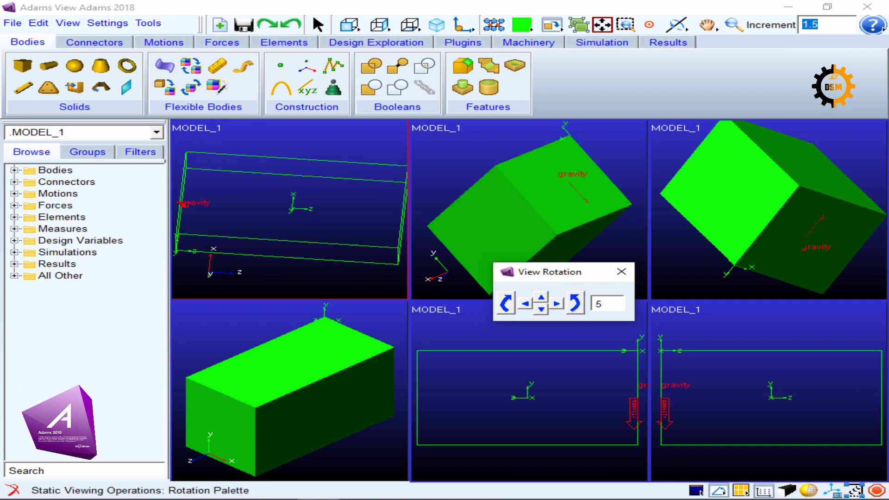
click(526, 304)
click(557, 304)
click(540, 298)
click(541, 309)
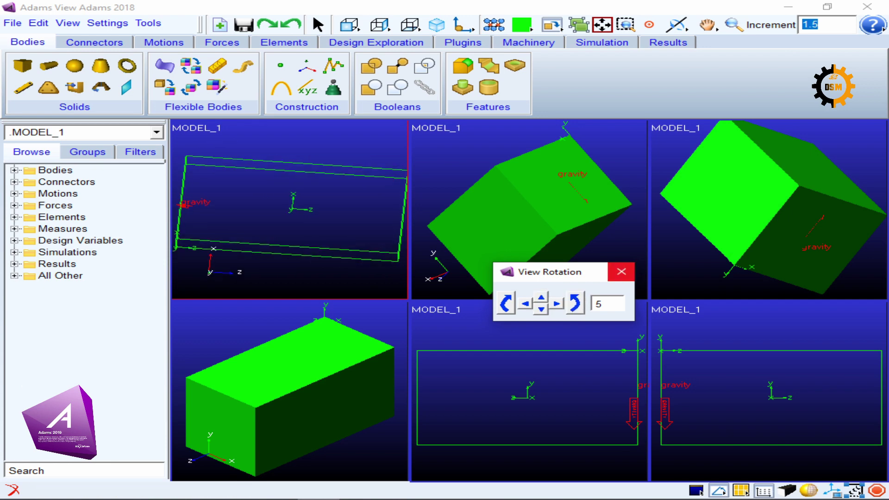
Activate the upper-middle shaded view, spin it counterclockwise by three 5-degree increments and tilt it downward by two
click(533, 222)
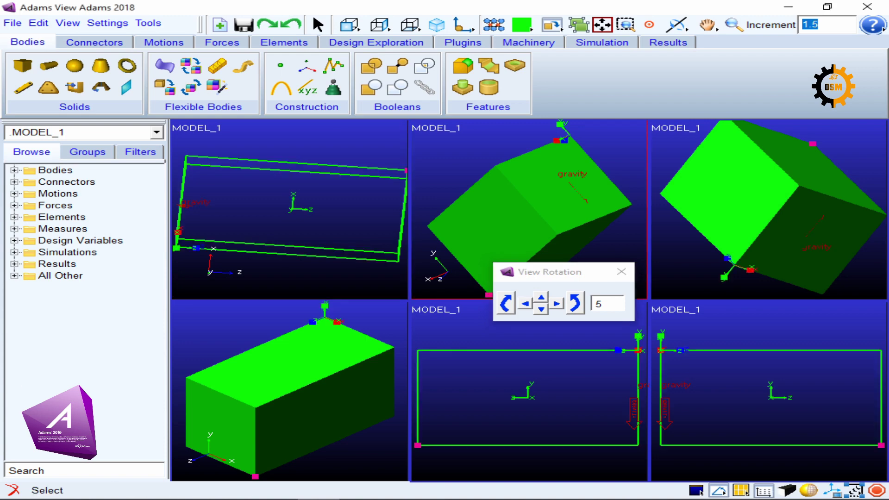
click(576, 304)
click(576, 304)
click(575, 304)
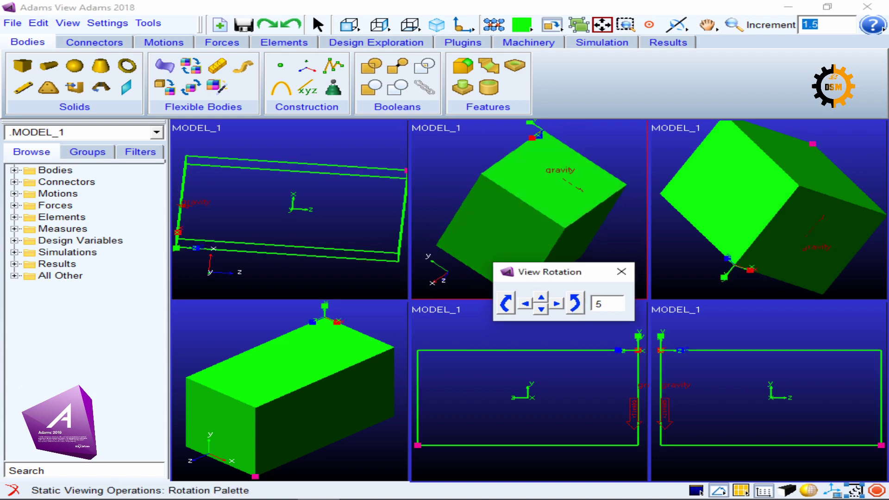
click(541, 309)
click(541, 309)
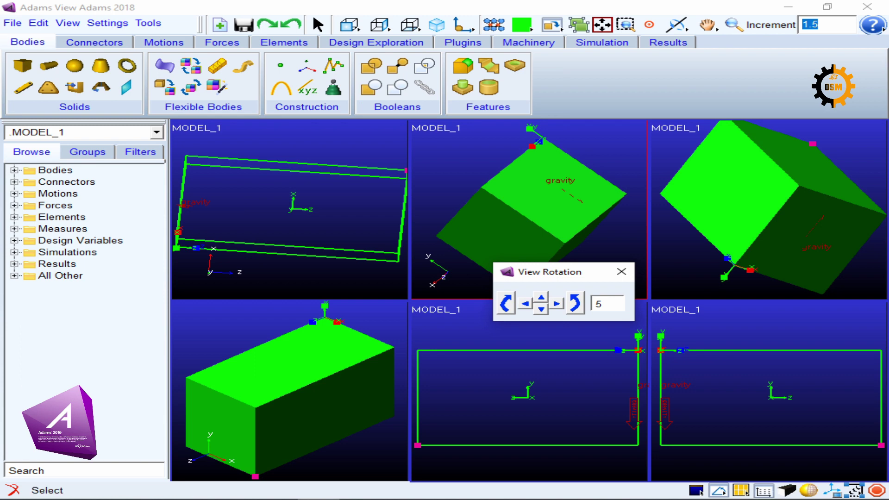
Activate the lower-middle wireframe view and tilt it downward repeatedly in 5-degree increments
click(531, 382)
click(541, 309)
click(541, 310)
click(541, 309)
click(541, 309)
click(541, 309)
click(541, 309)
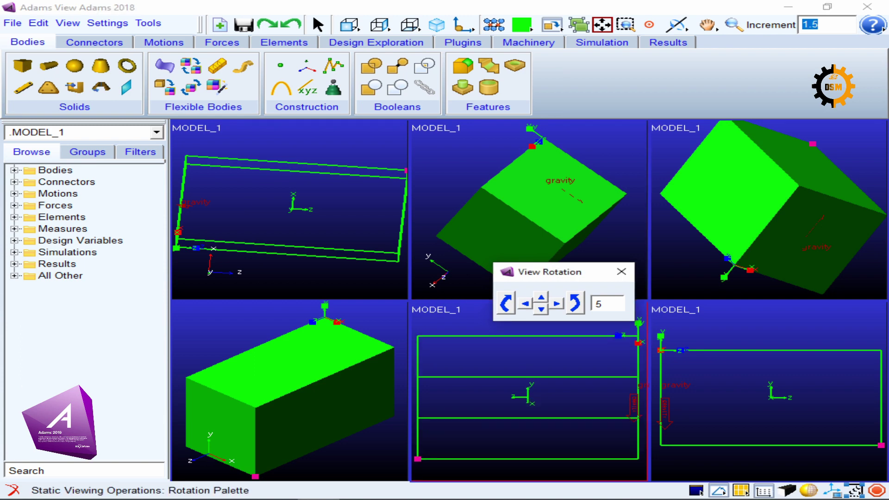
click(541, 310)
click(541, 309)
click(541, 309)
click(540, 309)
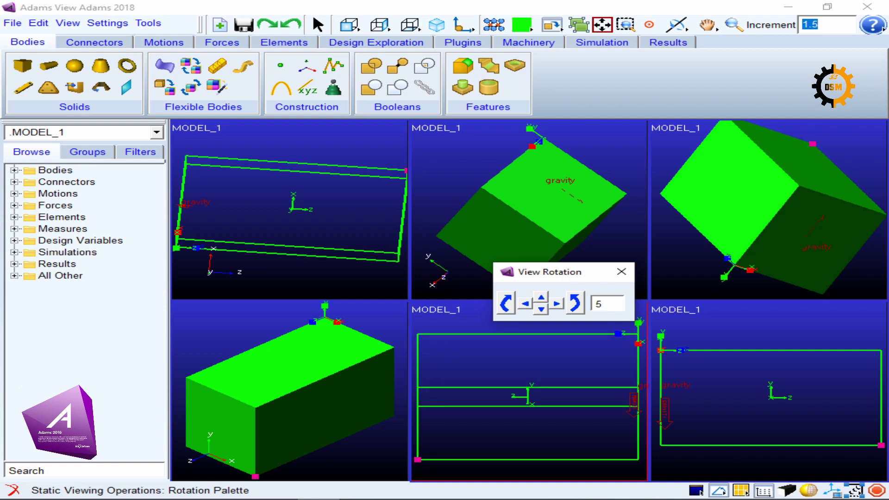
Turn the lower-middle view rightward by three 5-degree increments, spin it counterclockwise by seven, and close the rotation palette
click(557, 304)
click(557, 303)
click(558, 304)
click(575, 304)
click(575, 304)
click(575, 304)
click(575, 304)
click(575, 304)
click(575, 304)
click(575, 303)
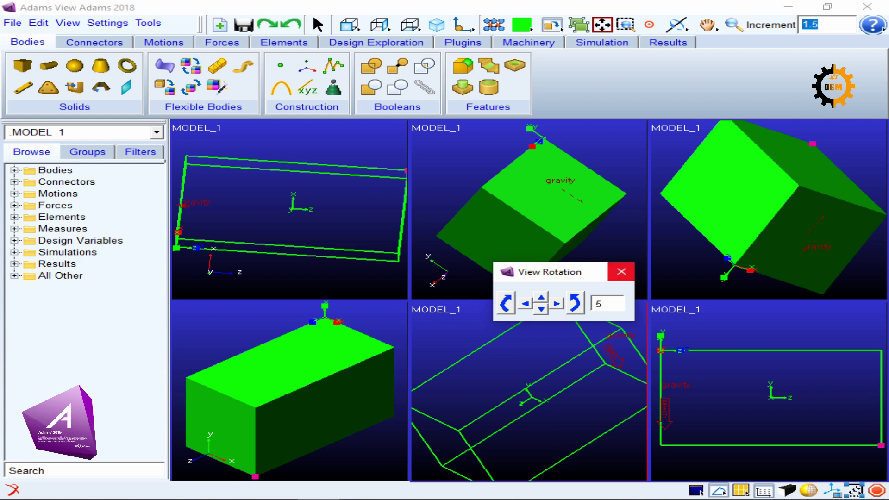
click(621, 272)
Apply the blue gradient background to the model views
right_click(719, 490)
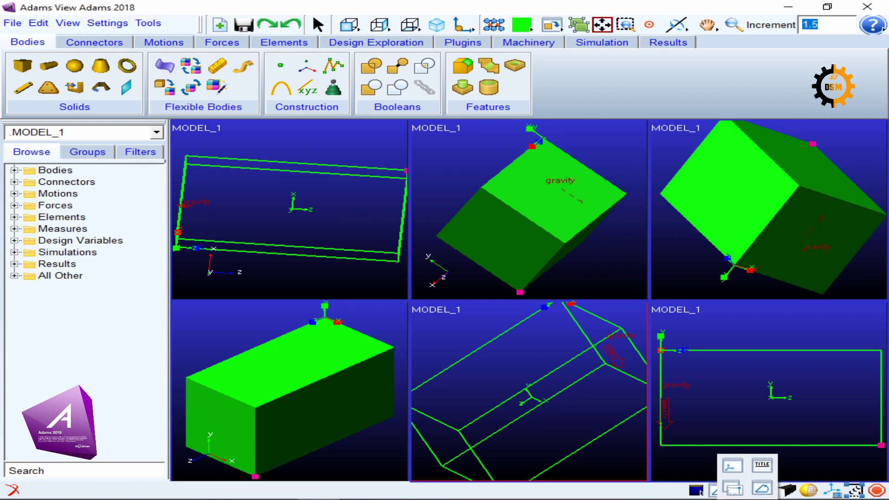
right_click(696, 490)
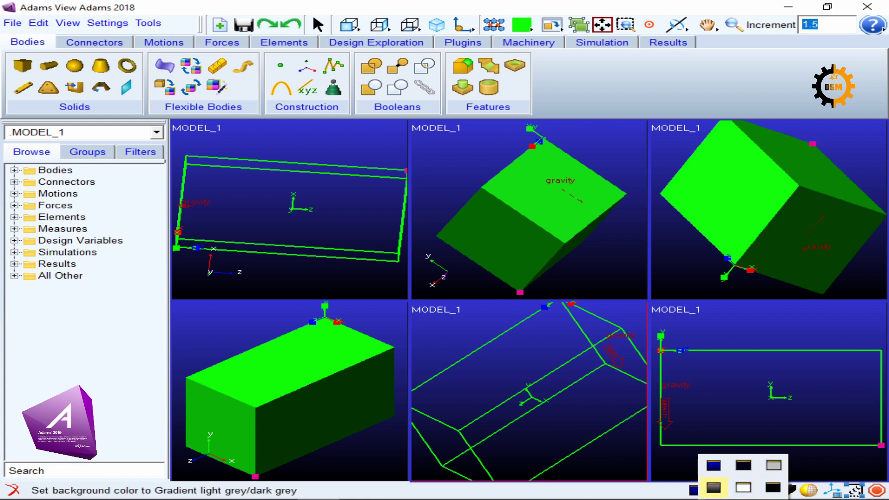
click(714, 465)
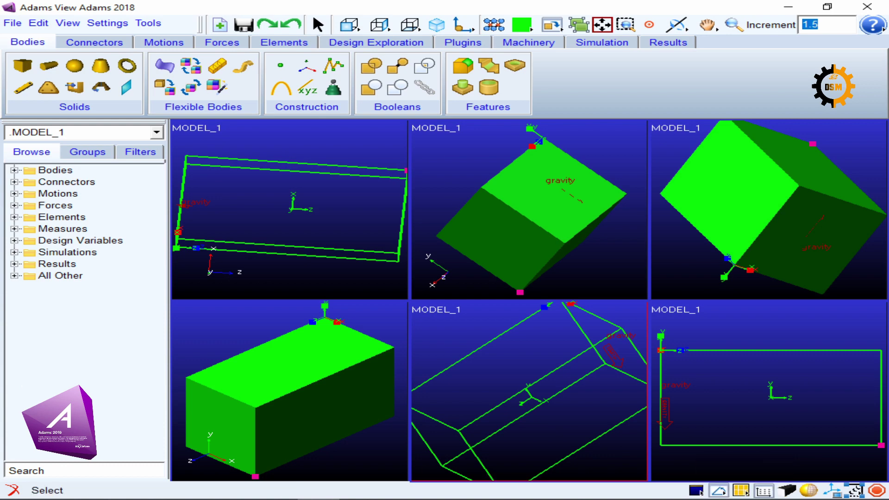
right_click(719, 492)
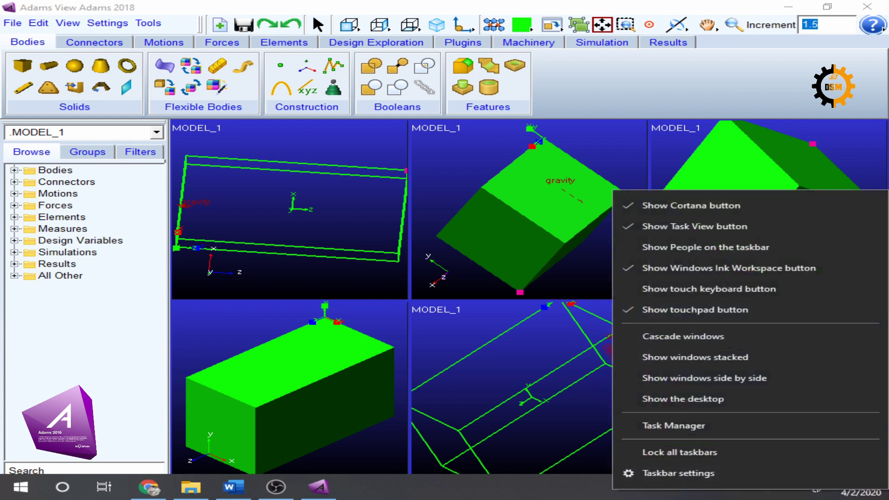
key(Escape)
Try a white background and a plain light grey background on the model views
right_click(700, 490)
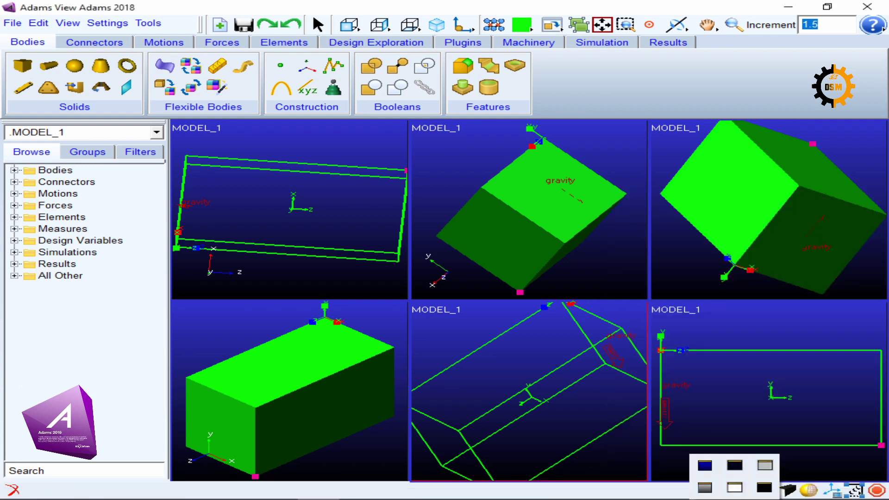
click(735, 488)
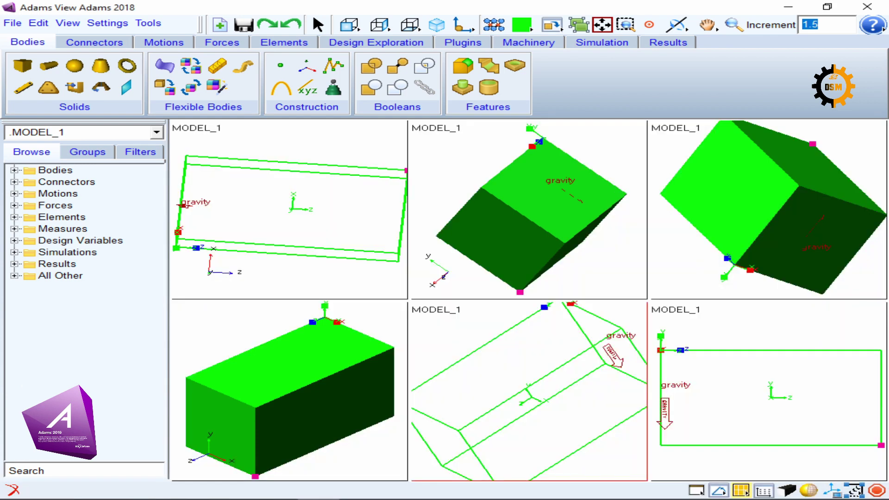
right_click(701, 492)
click(776, 466)
Restore the blue gradient background of the model views and clear the box selection
right_click(697, 490)
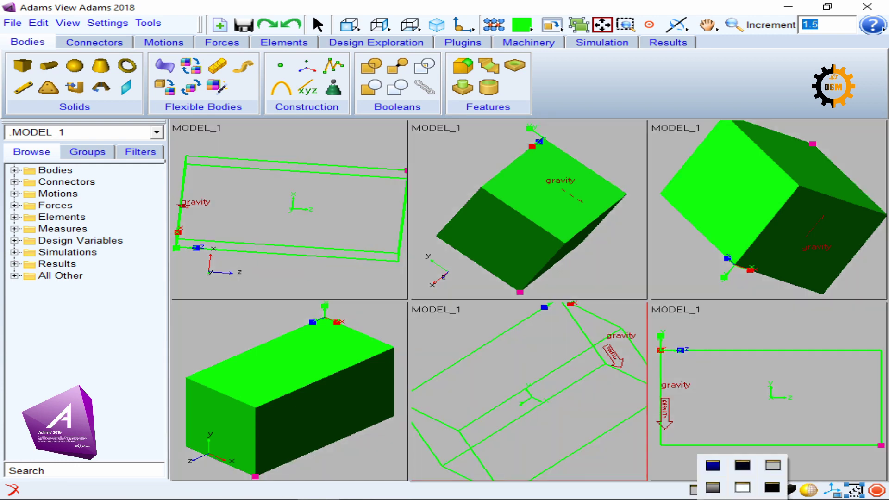
click(713, 466)
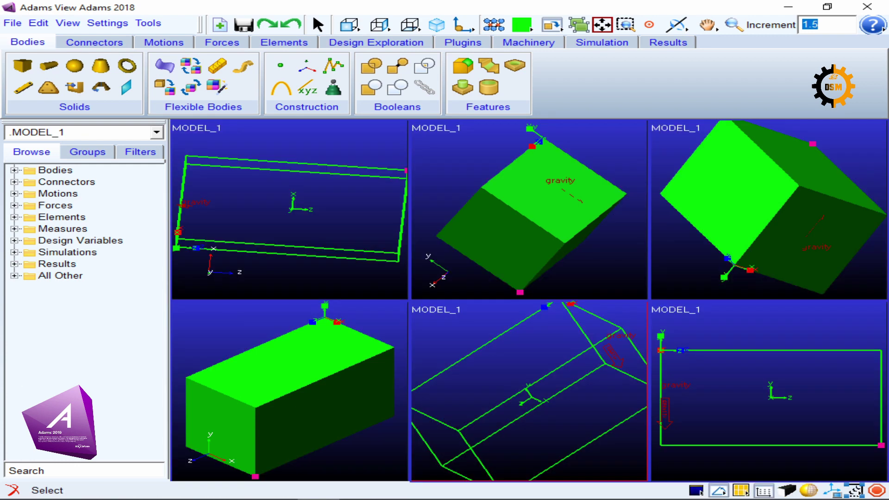
key(Escape)
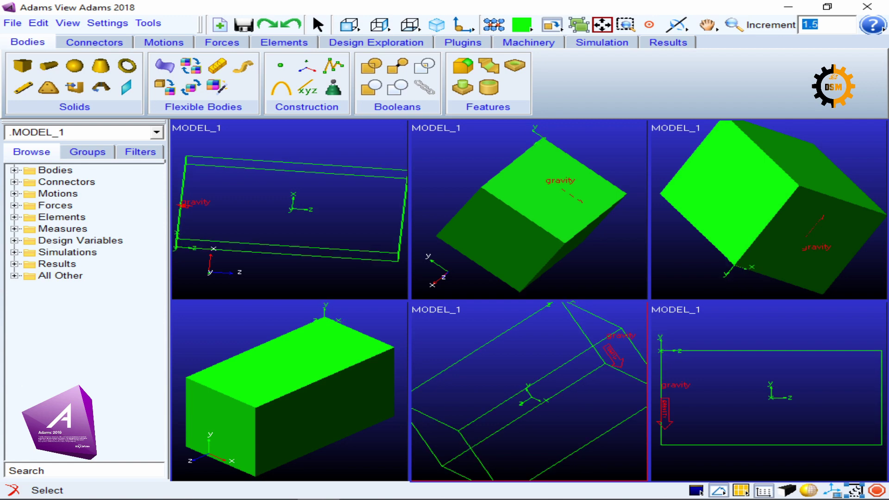